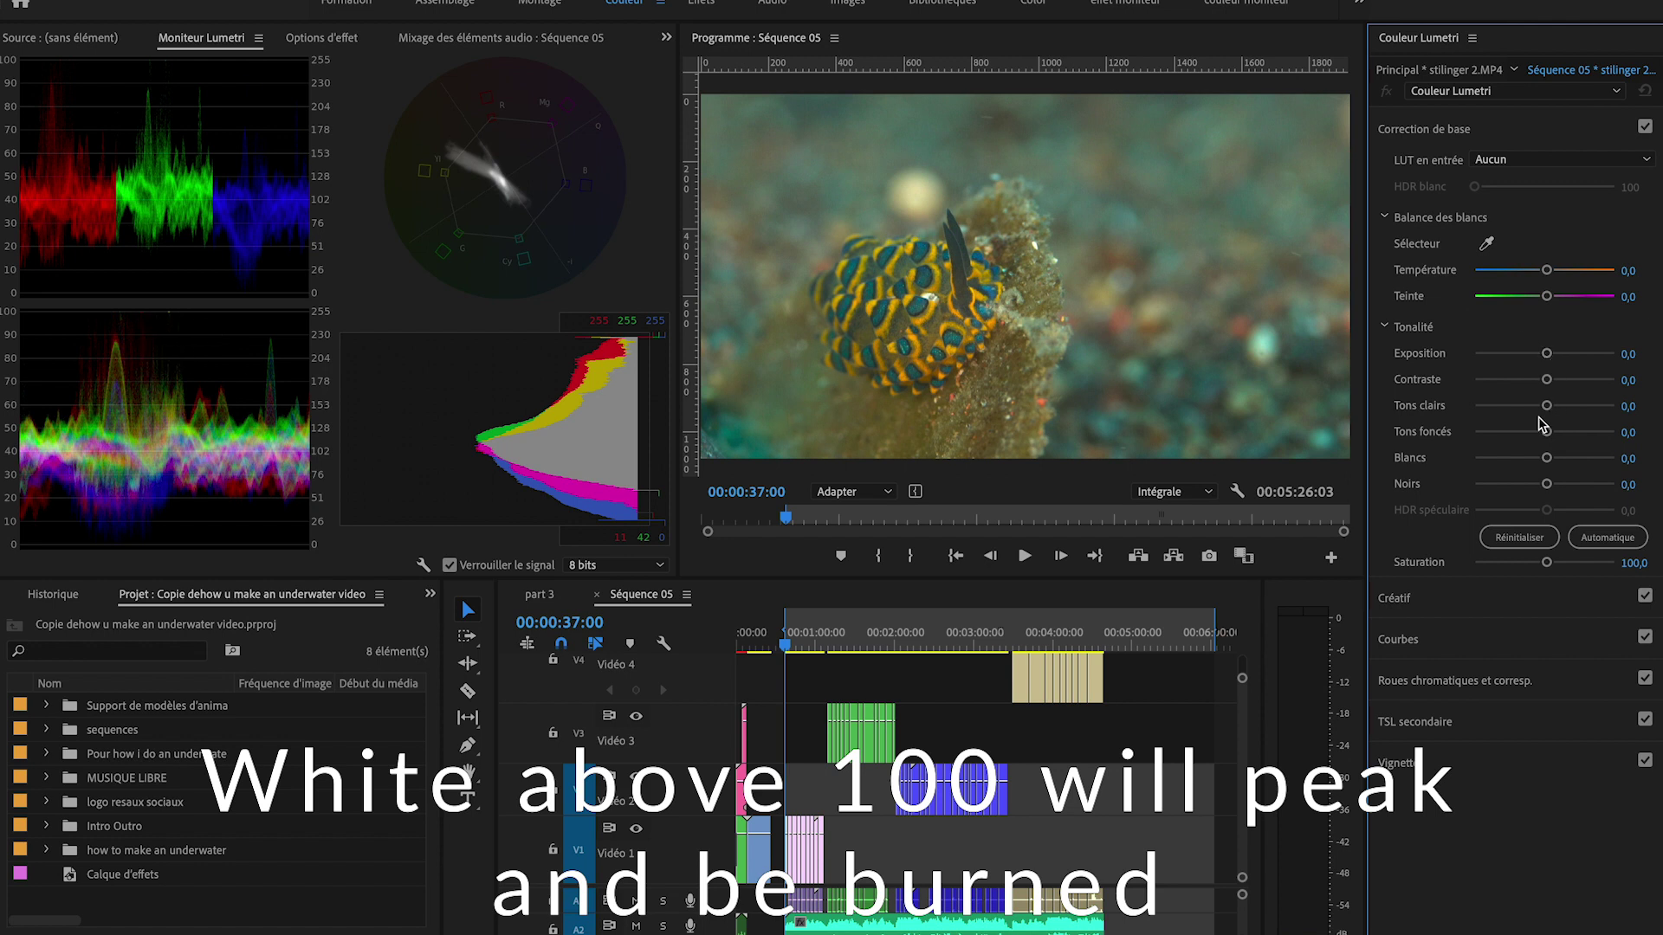
Grade the stilinger 2.MP4 clip with Blancs -35,7, Tons foncés -40,0, Noirs -1,4, Tons clairs 100,0, Température -12,9 and Teinte 7,1, and save the project.
left_click_drag(1547, 457, 1521, 454)
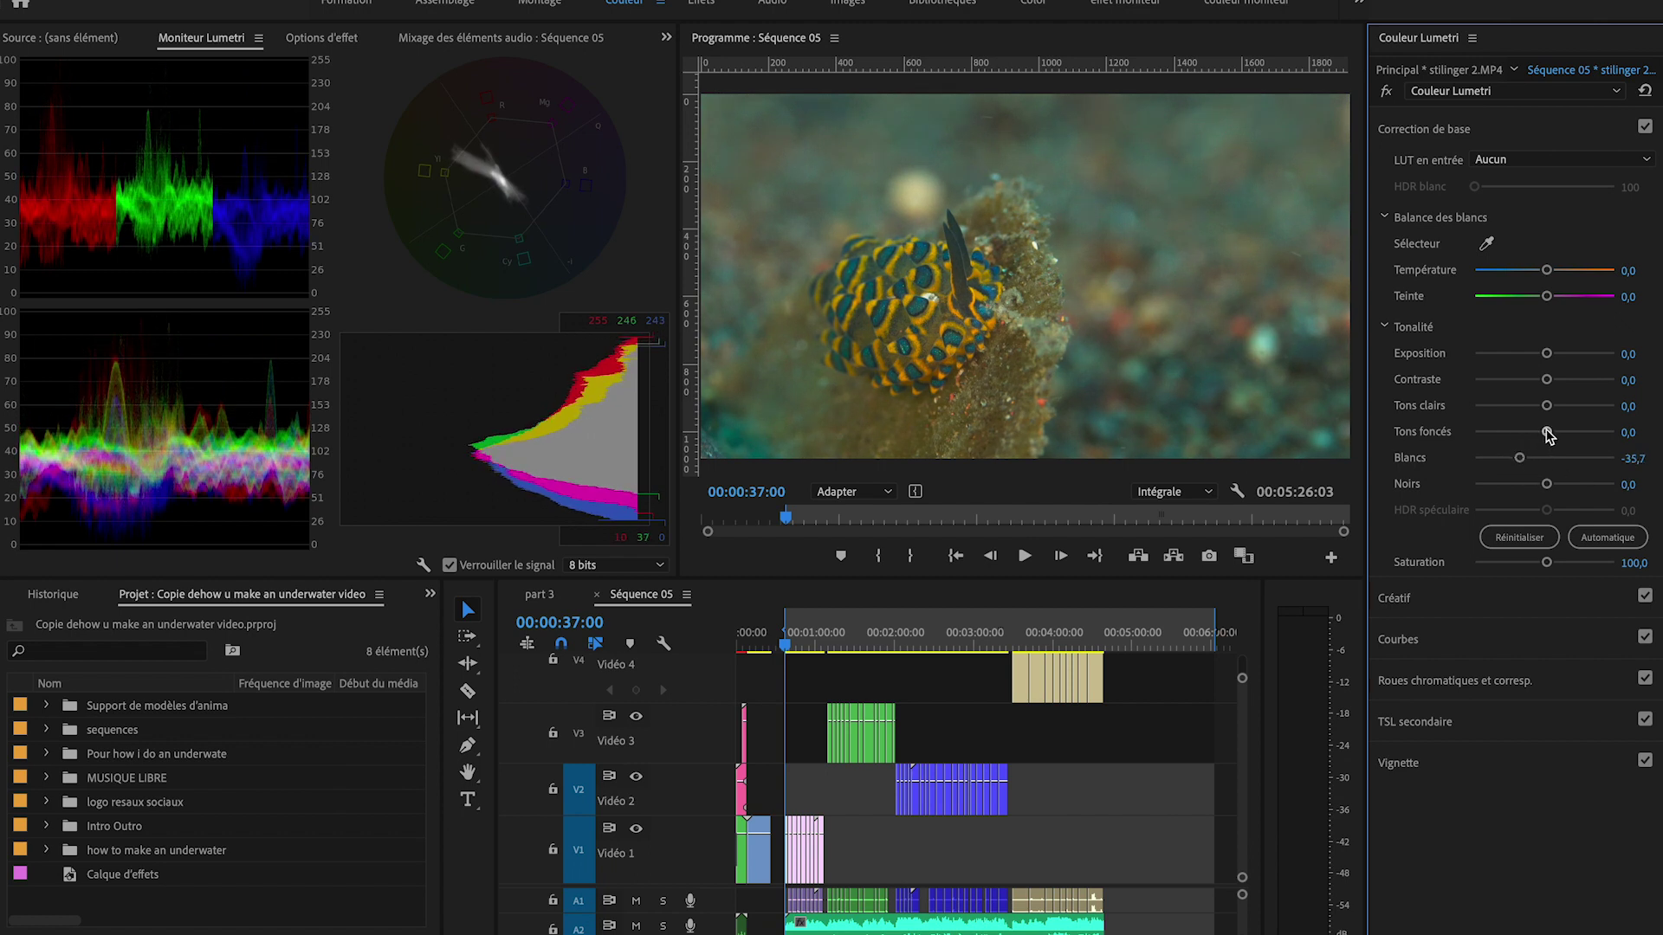
left_click_drag(1548, 435, 1546, 492)
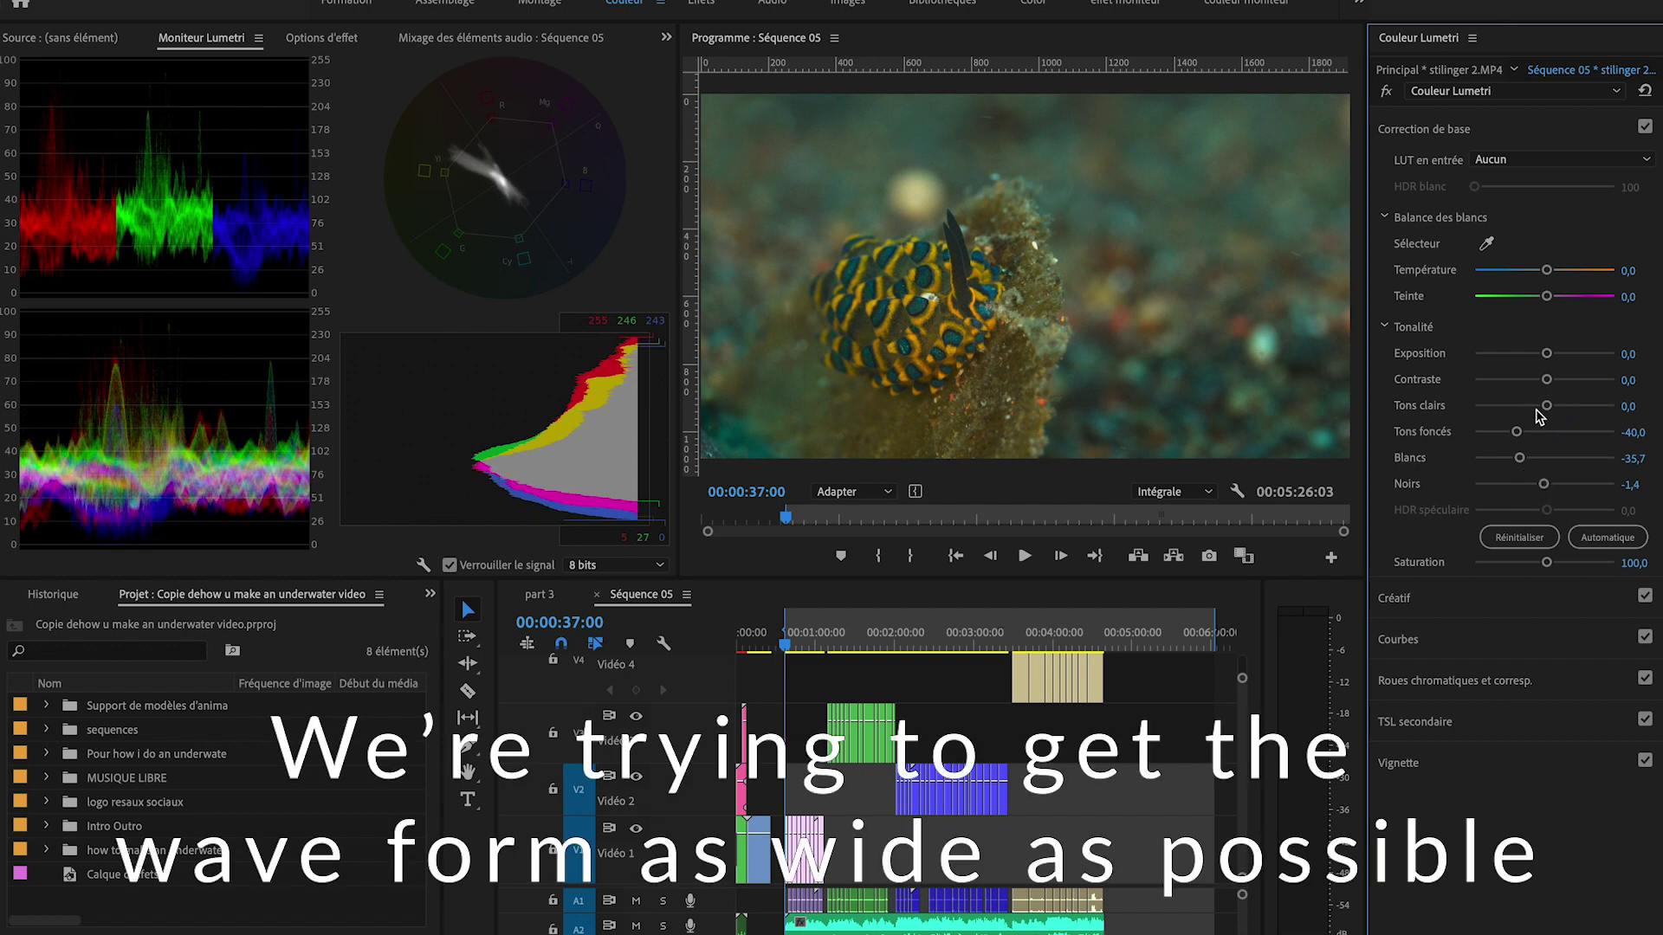
left_click_drag(1547, 410, 1618, 402)
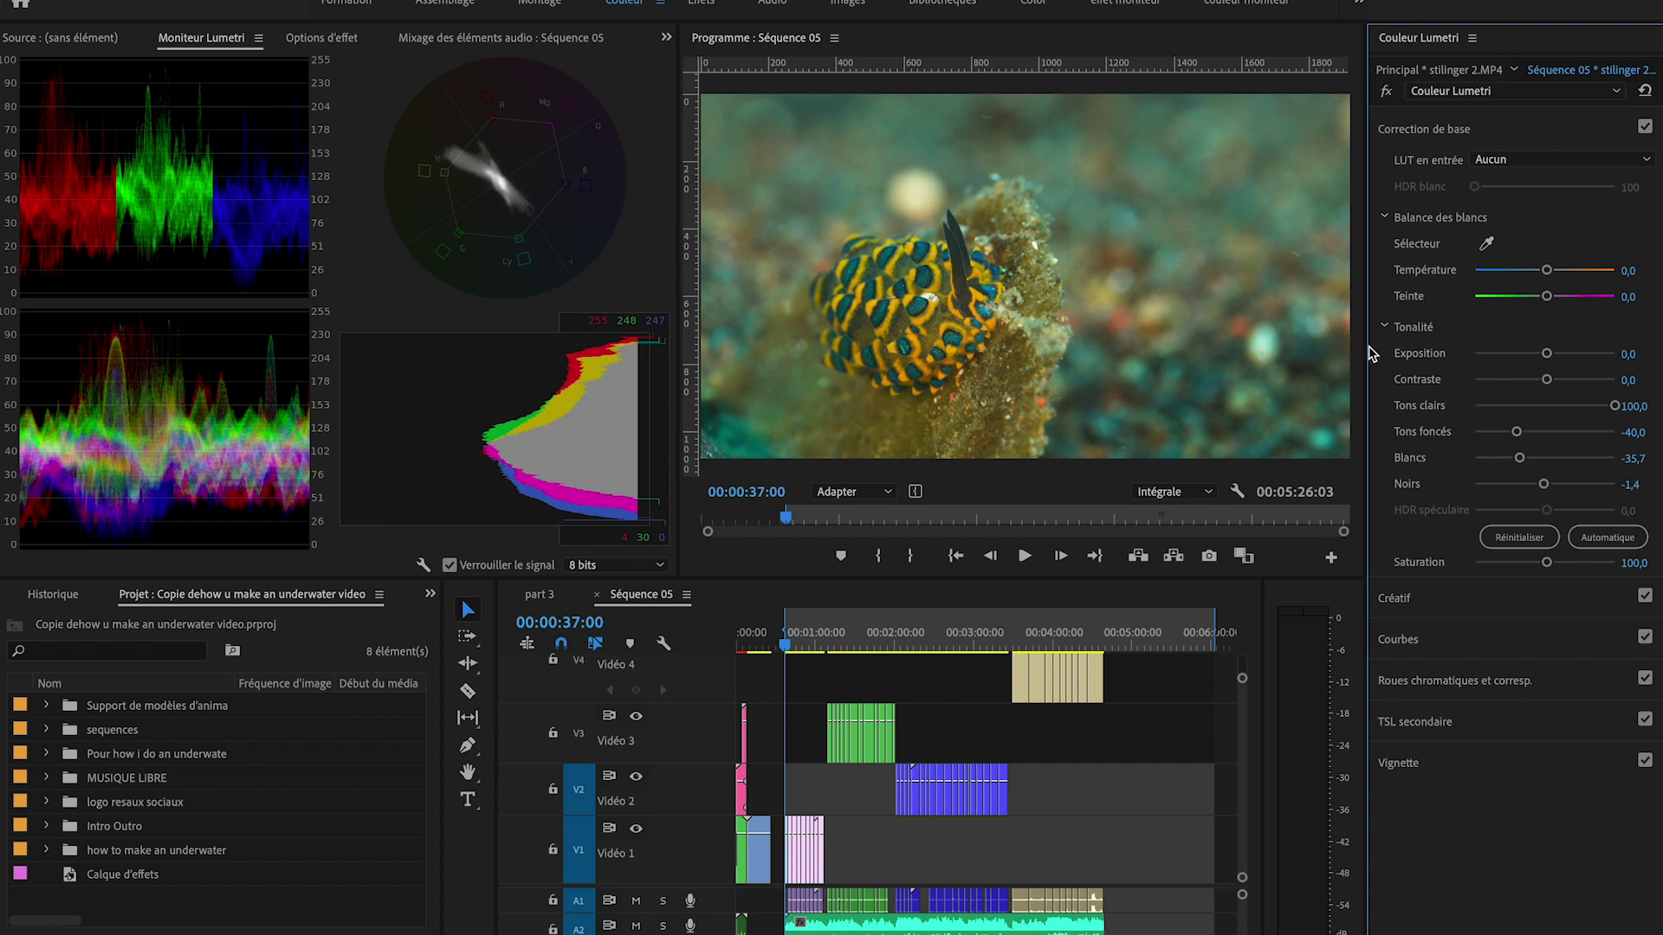
left_click_drag(1549, 297, 1535, 271)
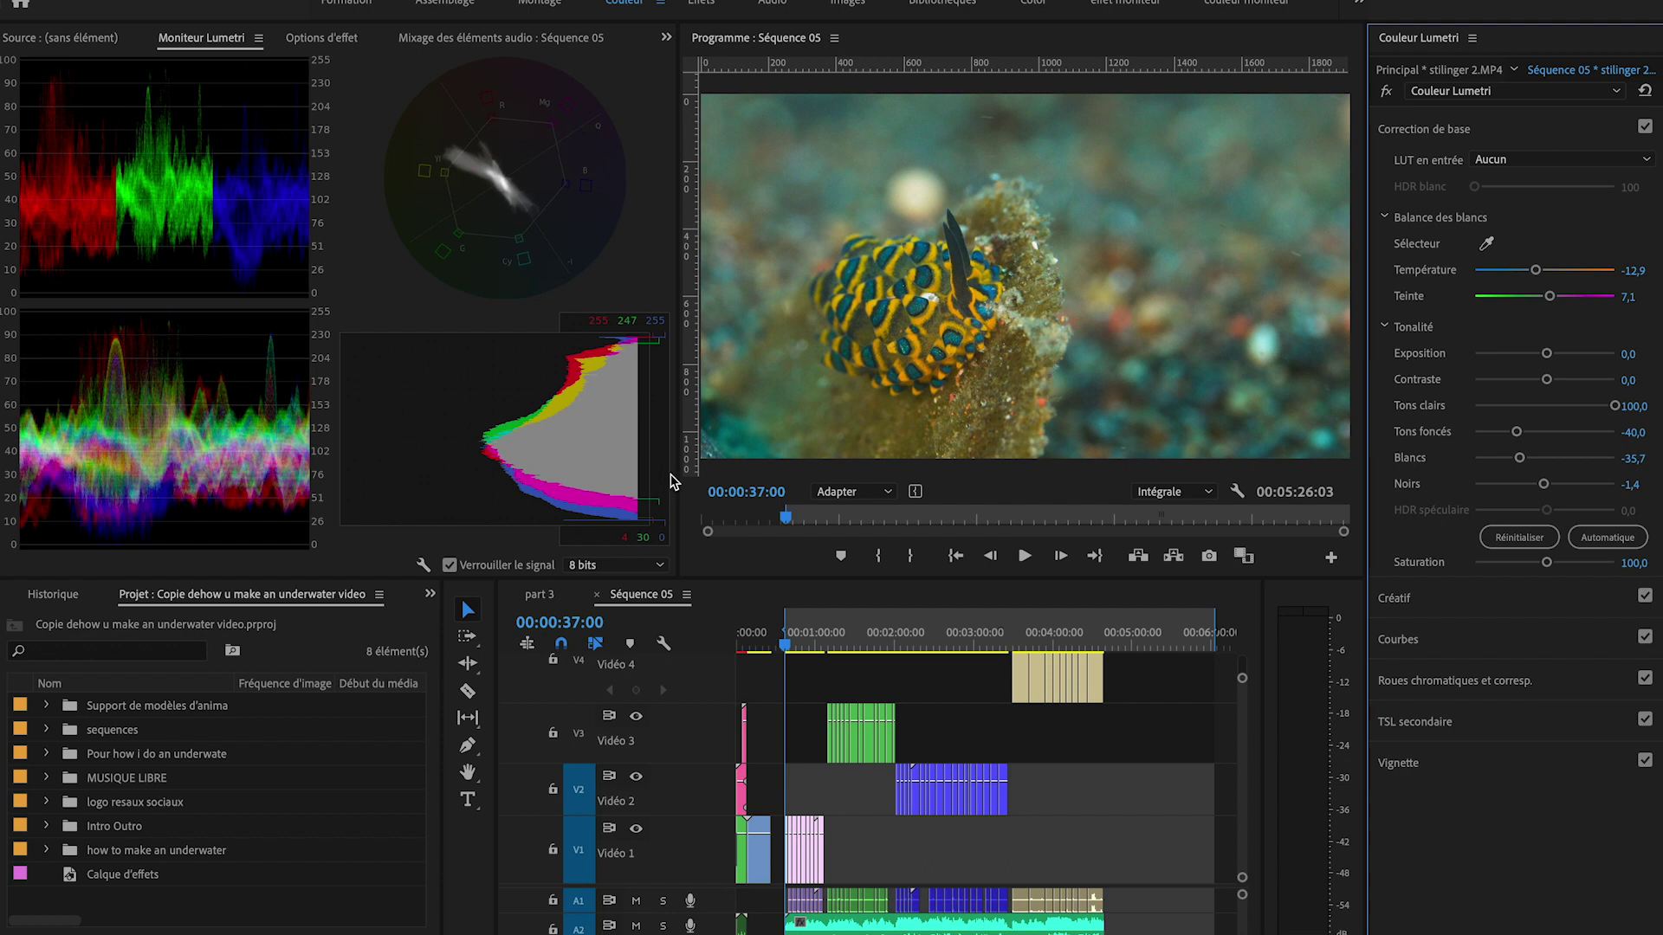
key("ctrl+s")
Grade the next clip, stilinger.MP4, with Blancs -58,6, Tons clairs 100,0, Tons foncés -24,3 and Noirs -1,4, and slightly adjust its white balance.
key("Down")
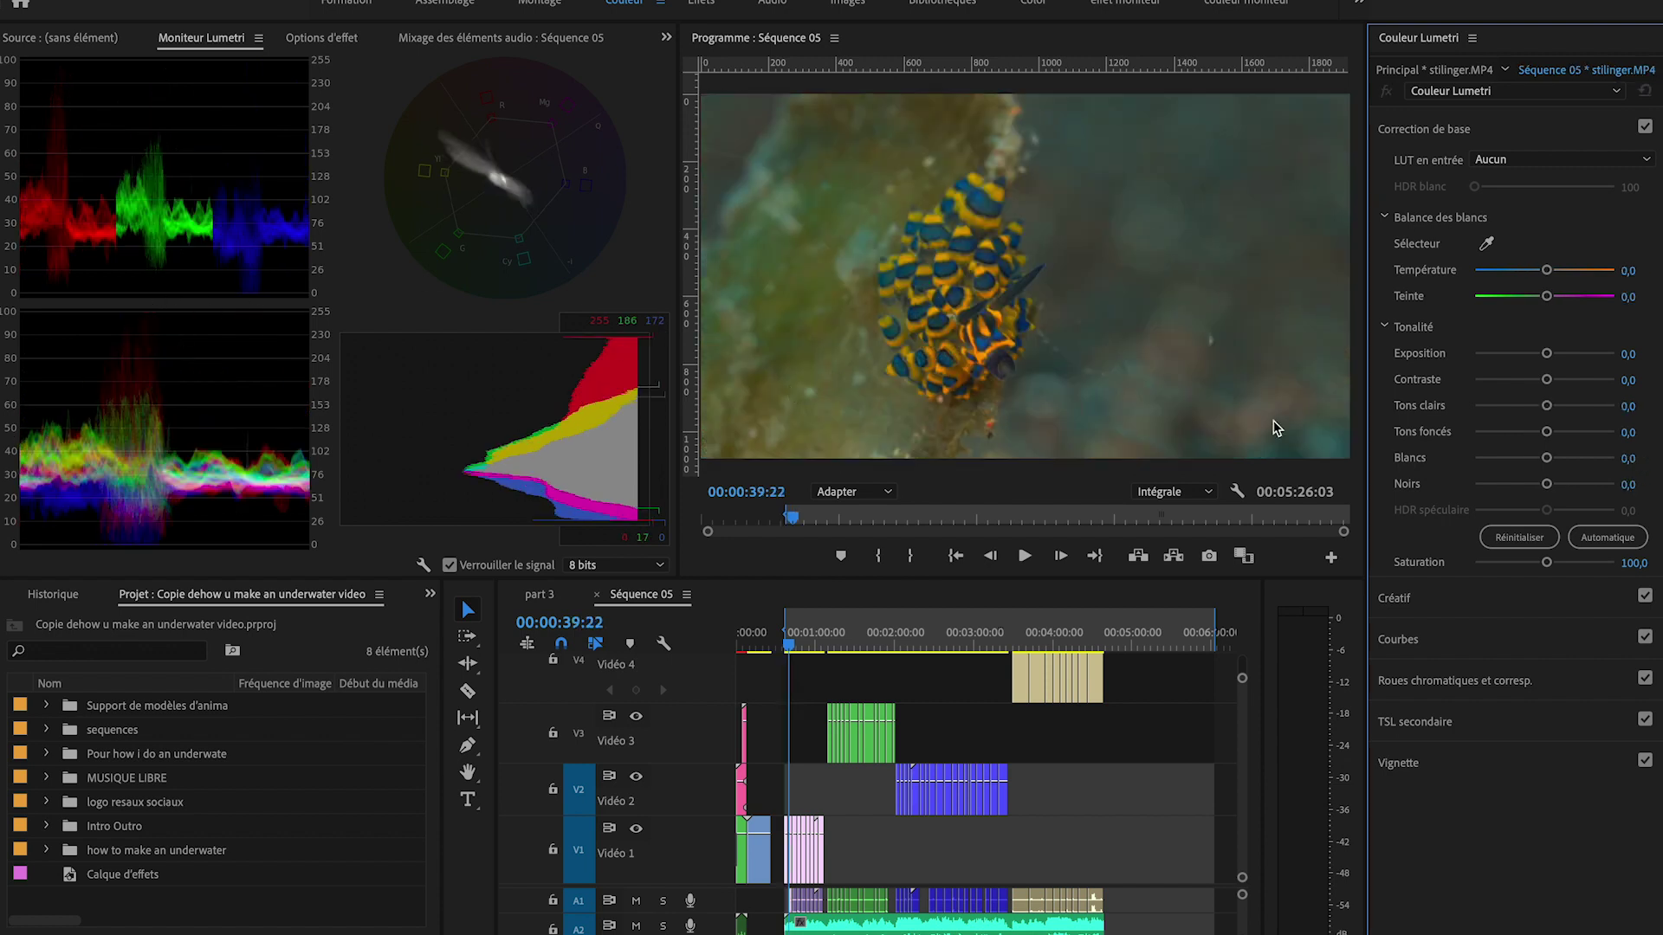
left_click_drag(1547, 458, 1503, 458)
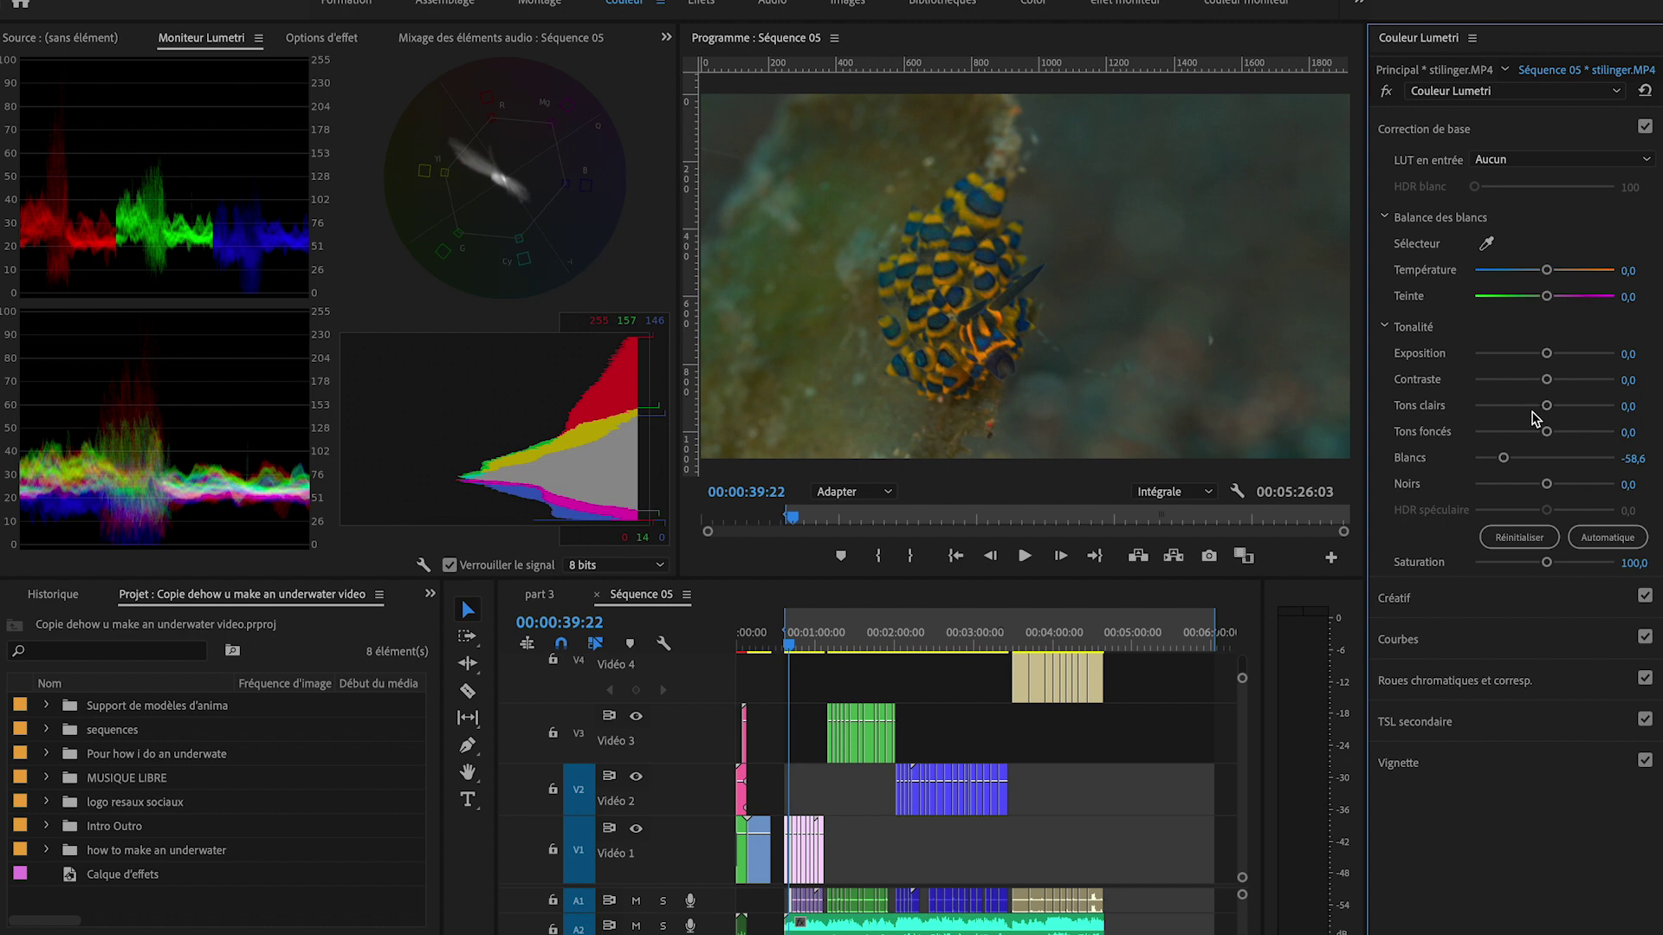
left_click_drag(1547, 405, 1632, 411)
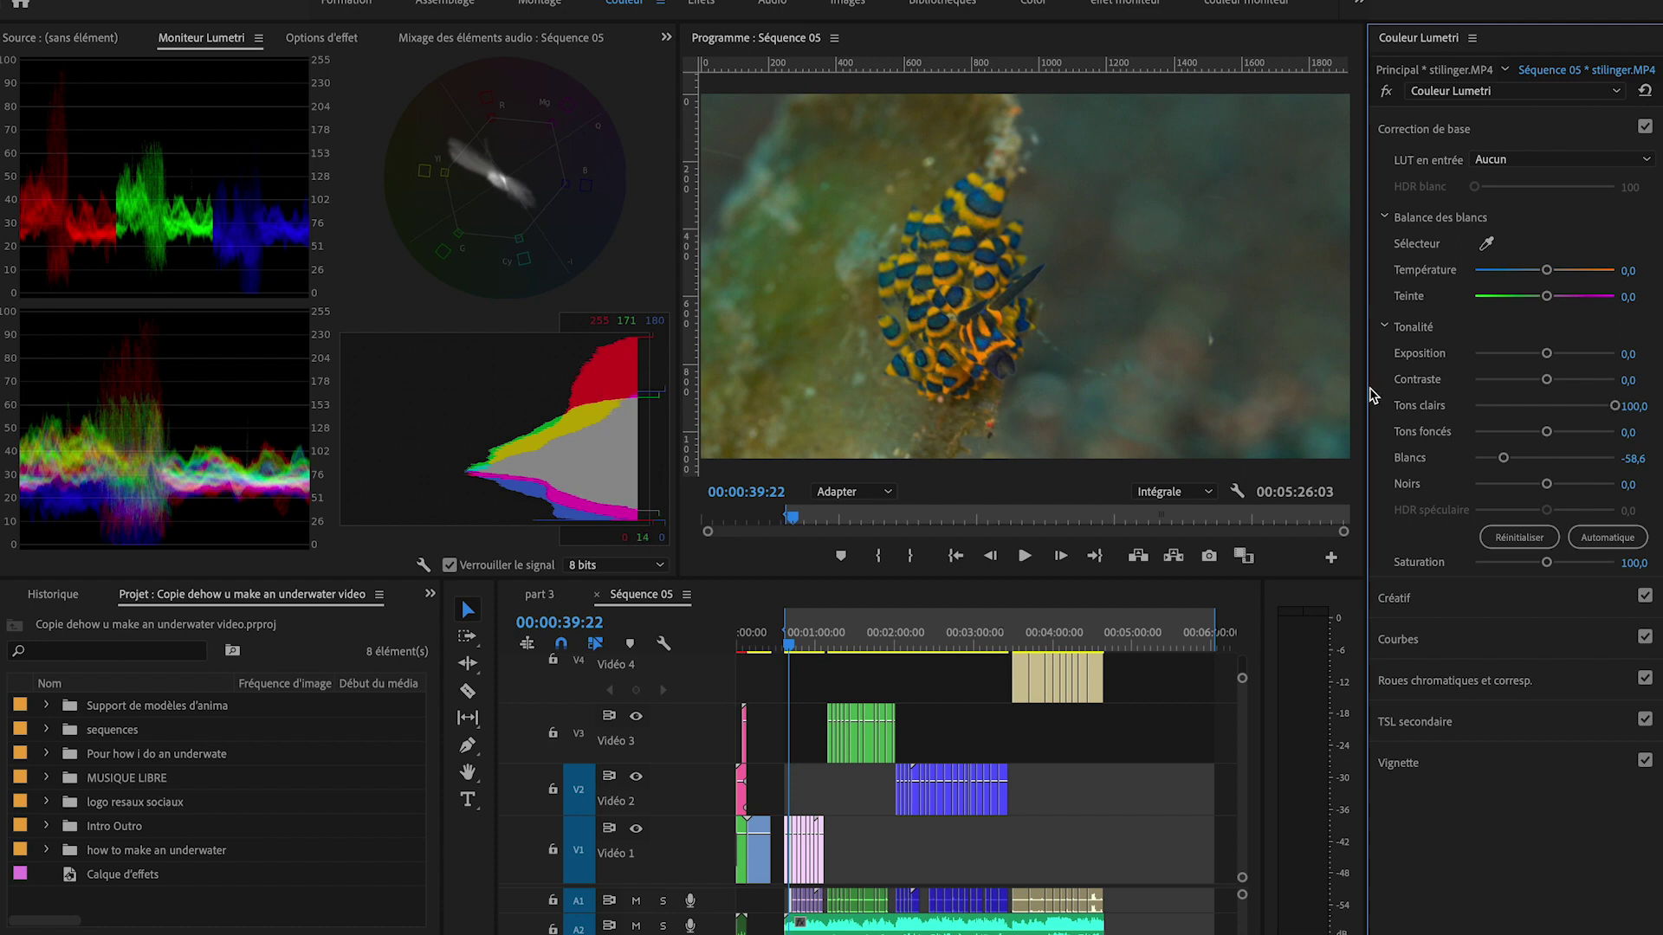
left_click_drag(1547, 432, 1544, 487)
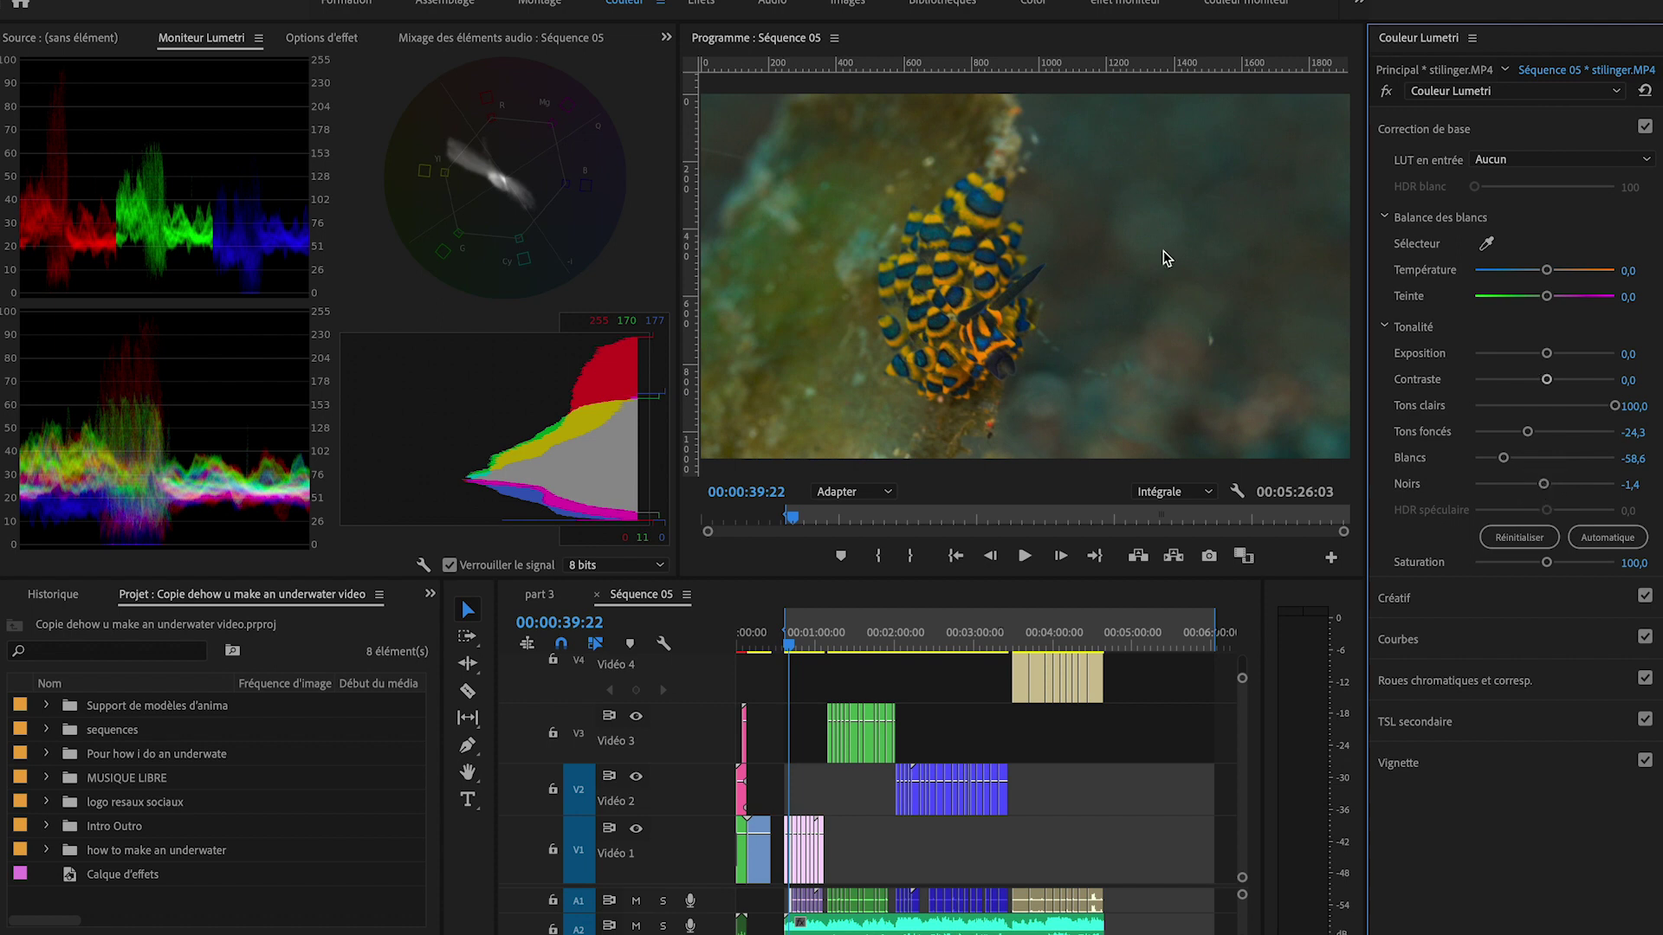
left_click_drag(1546, 296, 1537, 272)
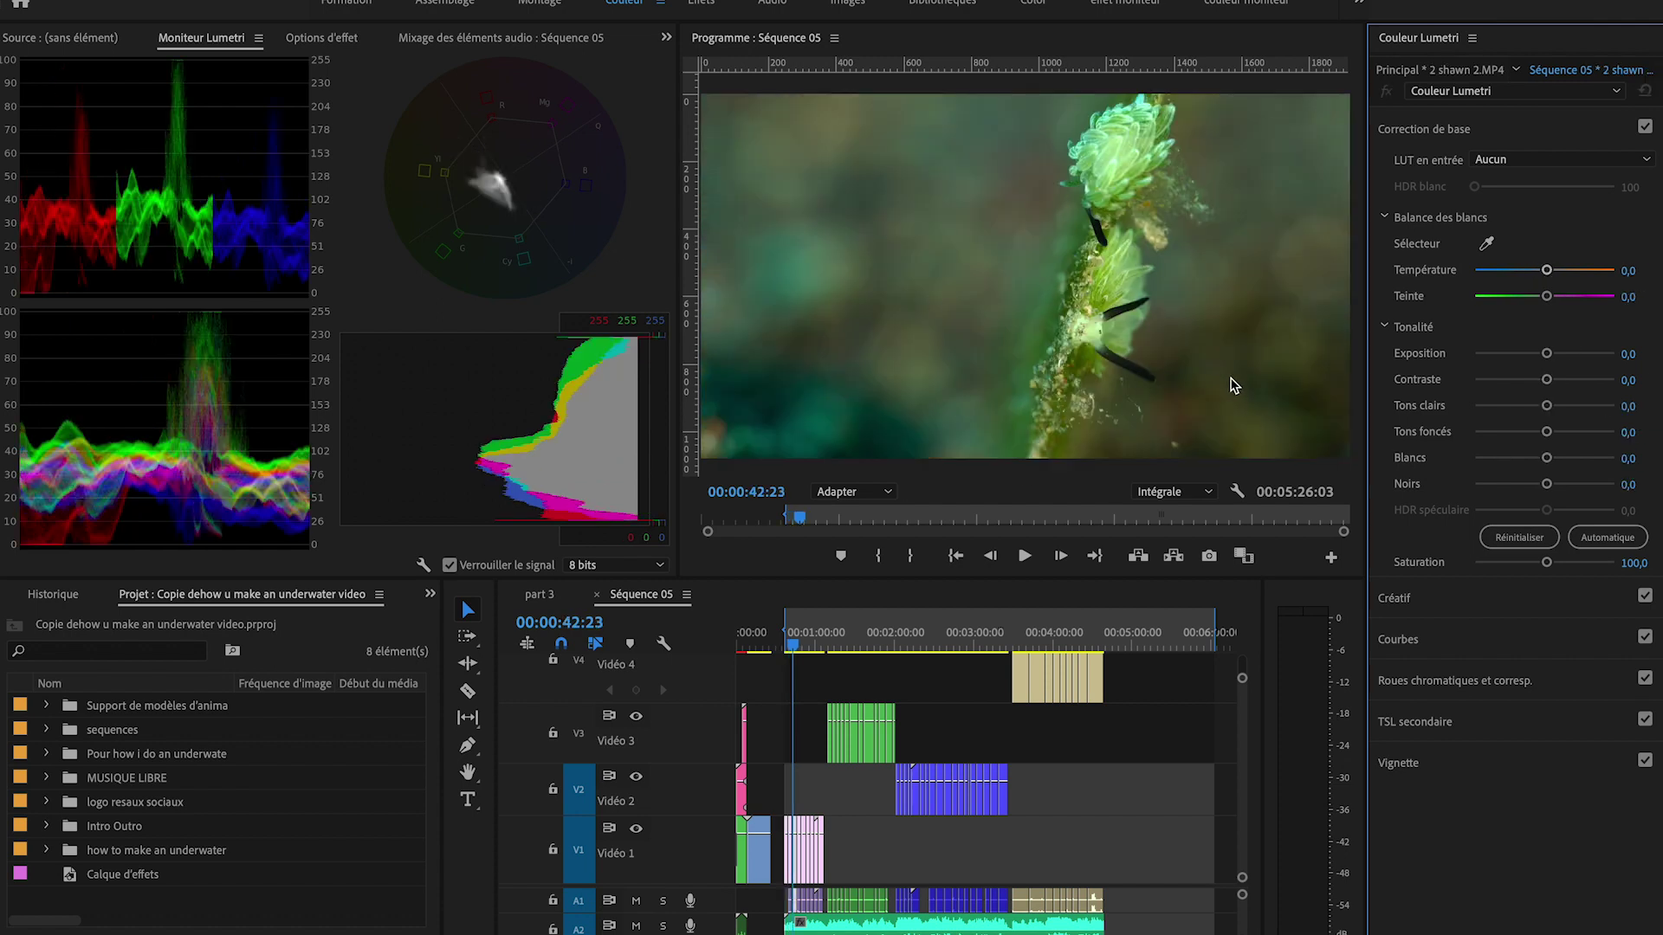
Set Blancs -34,3, Noirs 7,1, Tons clairs 70,0 and Tons foncés -5,7 on the 2 shawn 2.MP4 clip, and sample its white balance from the pale spot on the stem.
left_click(1547, 459)
left_click_drag(1548, 463, 1522, 462)
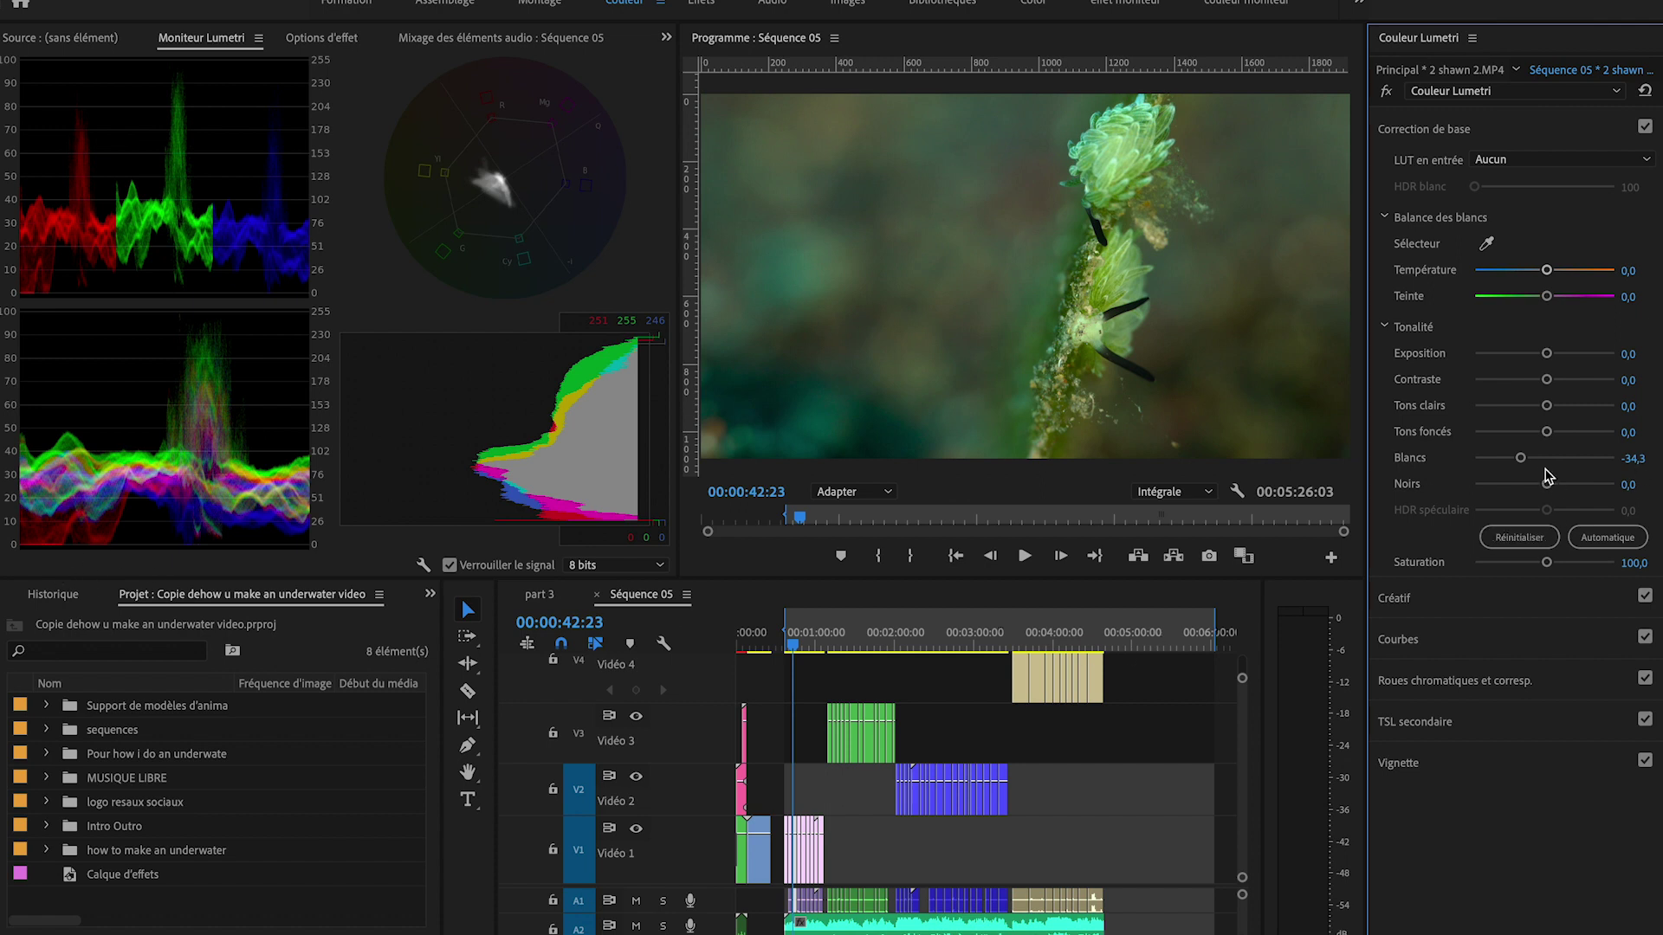
left_click_drag(1545, 483, 1549, 484)
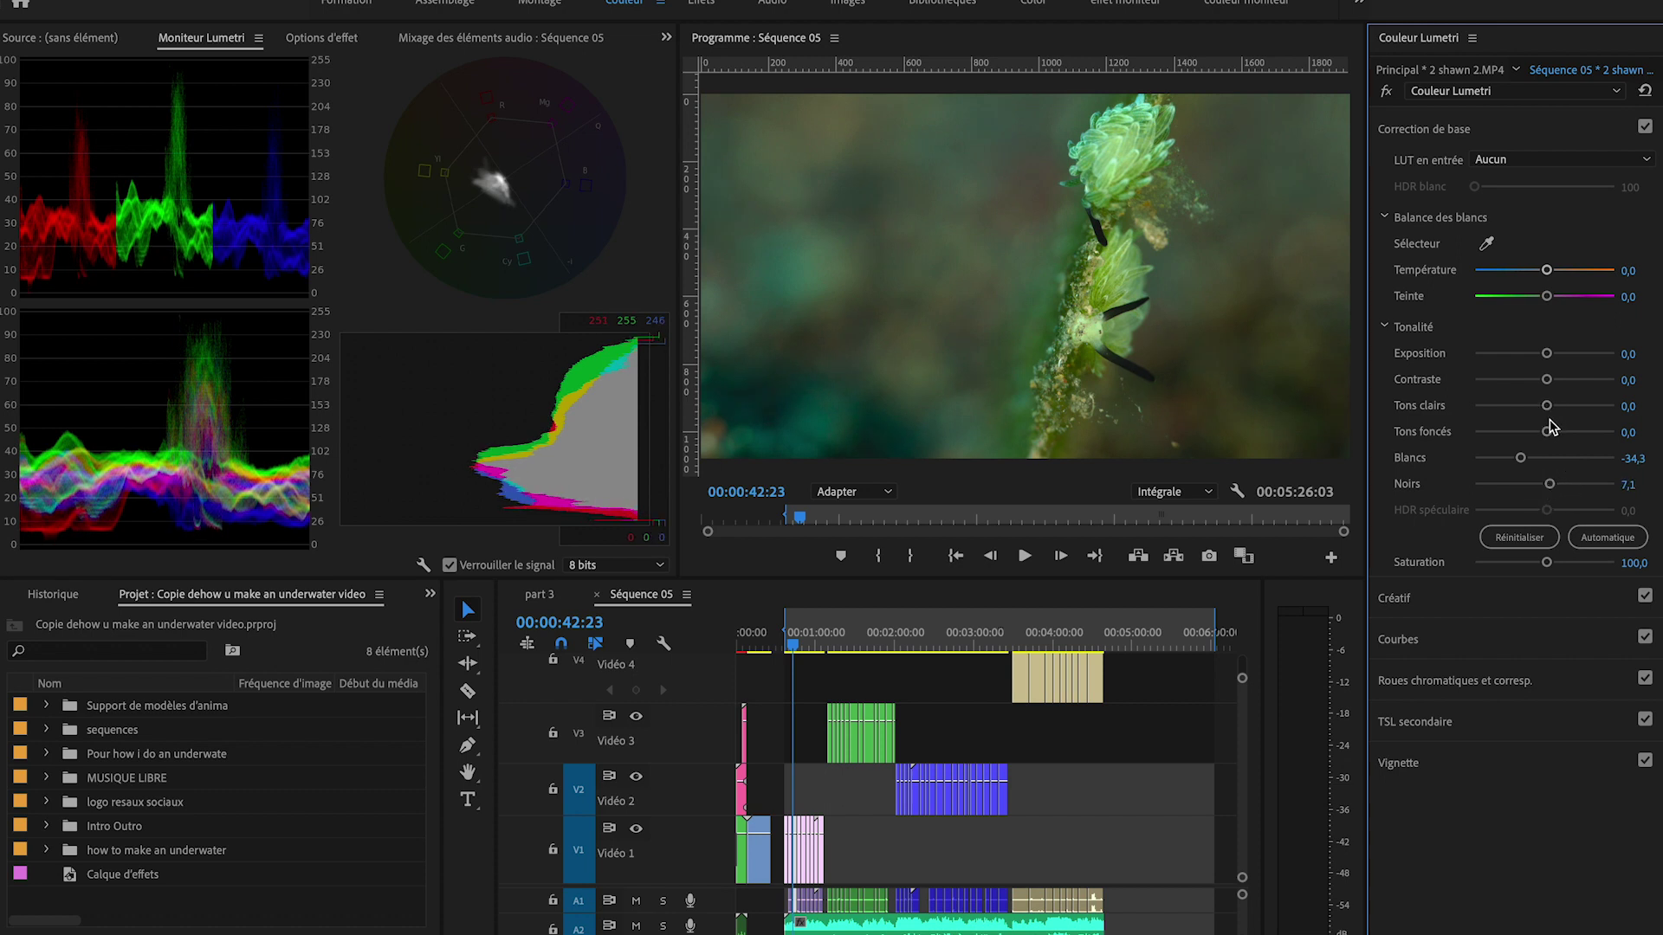
left_click_drag(1547, 405, 1594, 408)
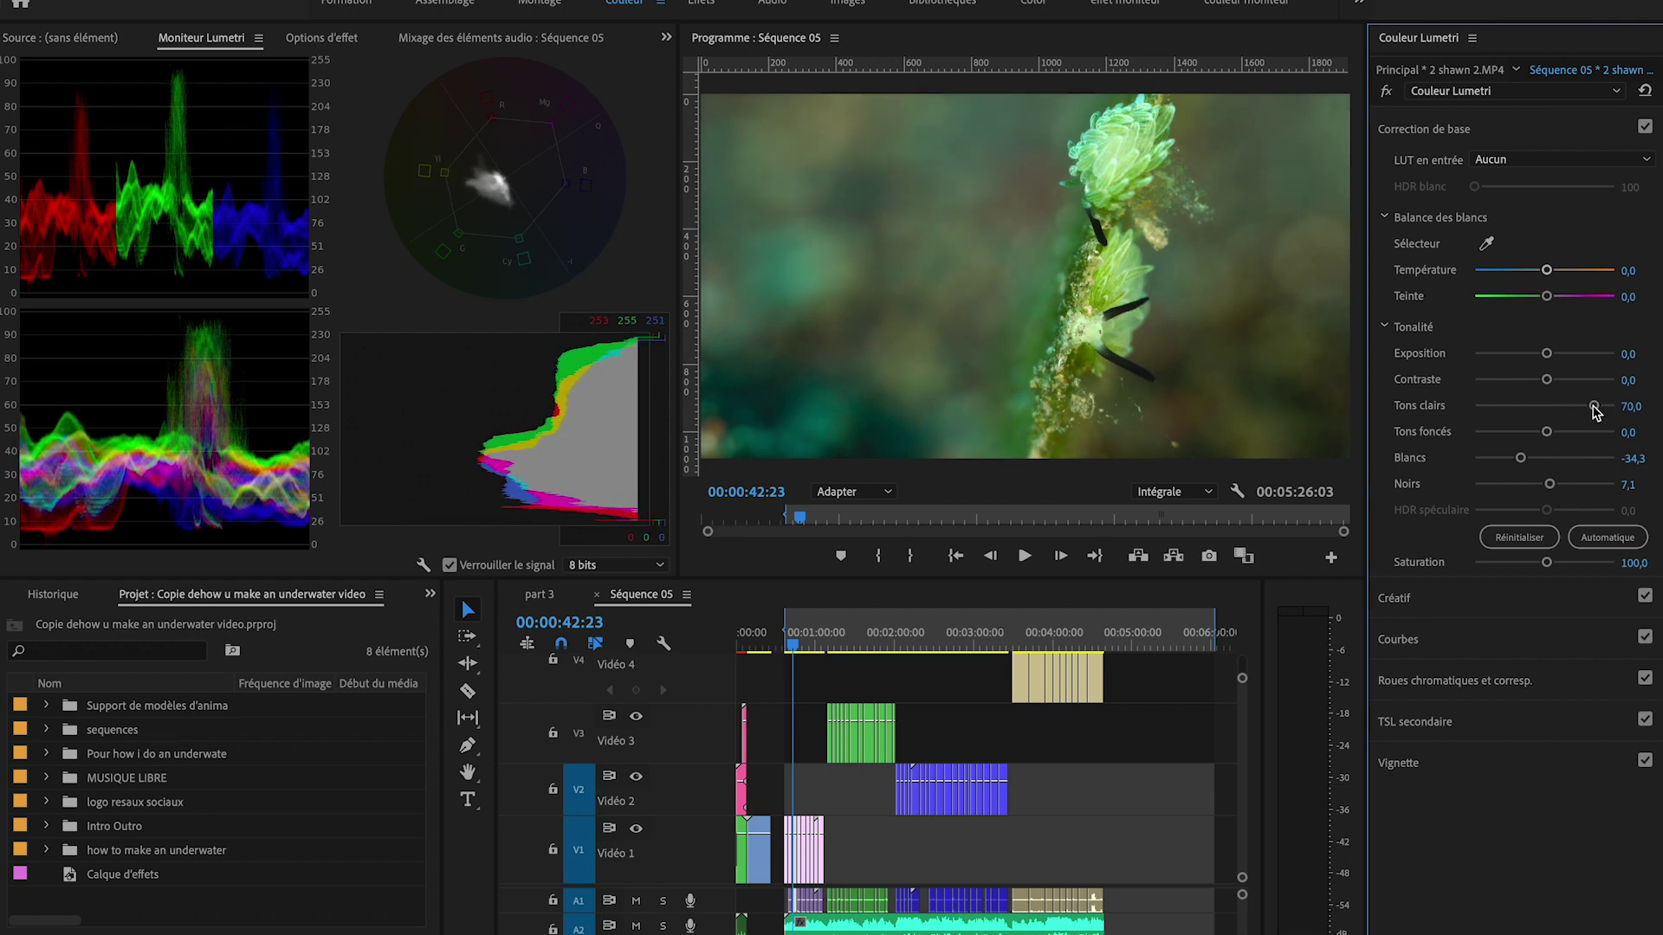
left_click_drag(1545, 431, 1541, 436)
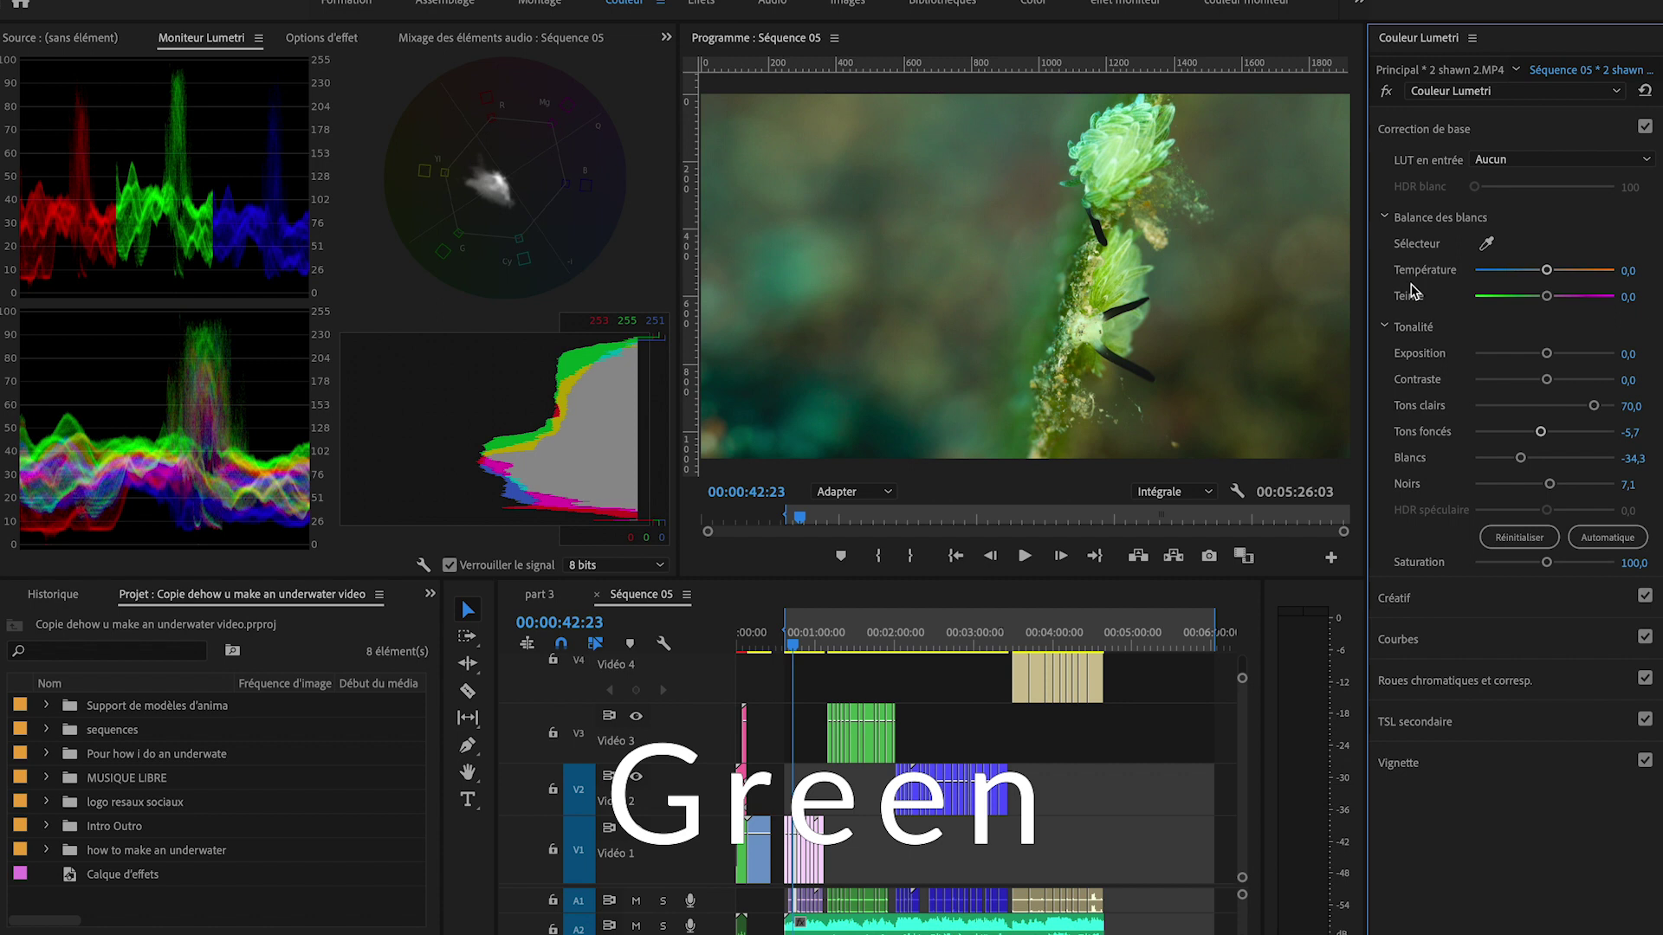
left_click(1486, 244)
left_click(1093, 334)
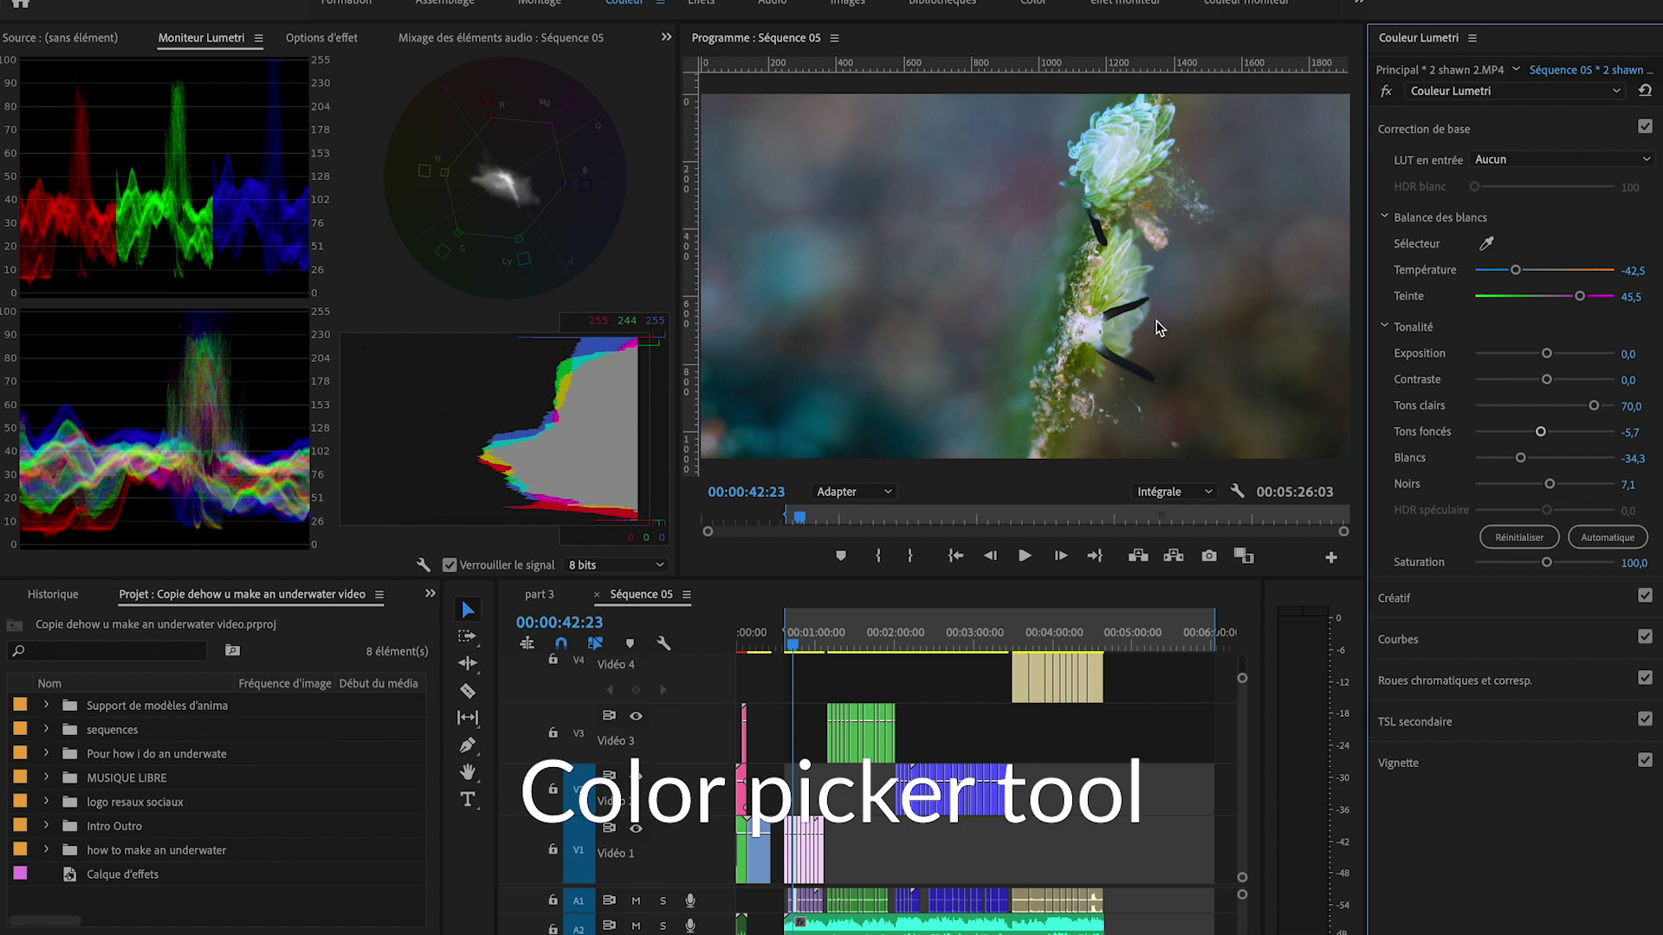
Set Blancs -24,3, Tons clairs 70,0, Tons foncés -37,1 and Noirs -2,9 on the next clip, and sample its white balance from the nudibranch's pale face.
key("Down")
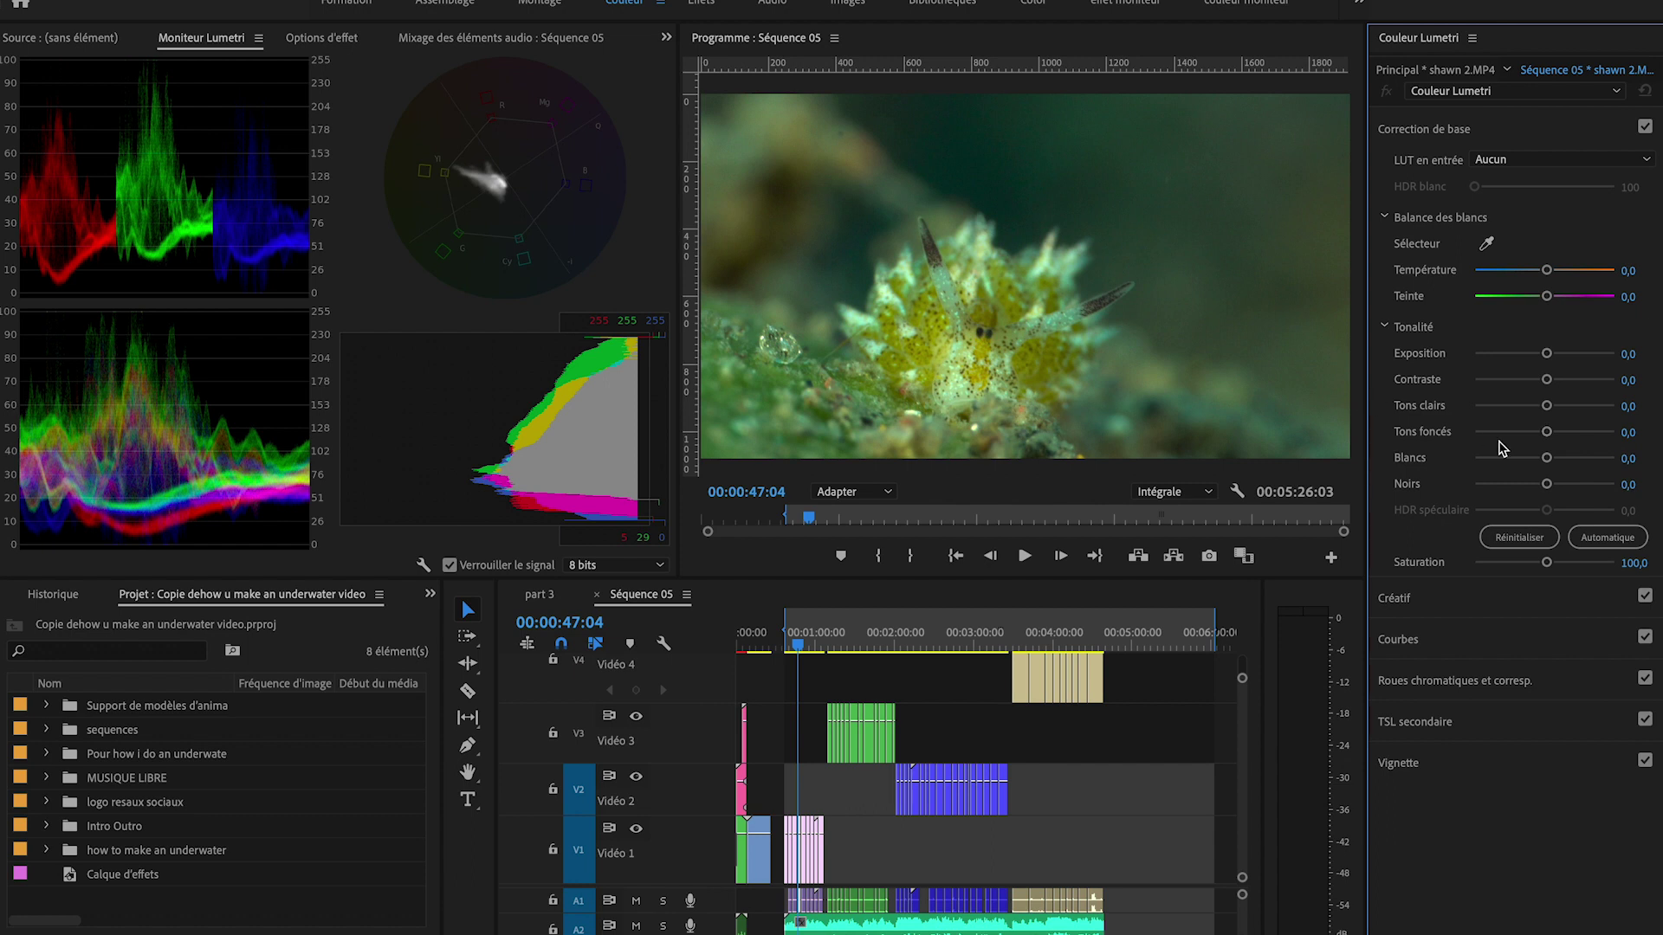
left_click_drag(1547, 457, 1527, 457)
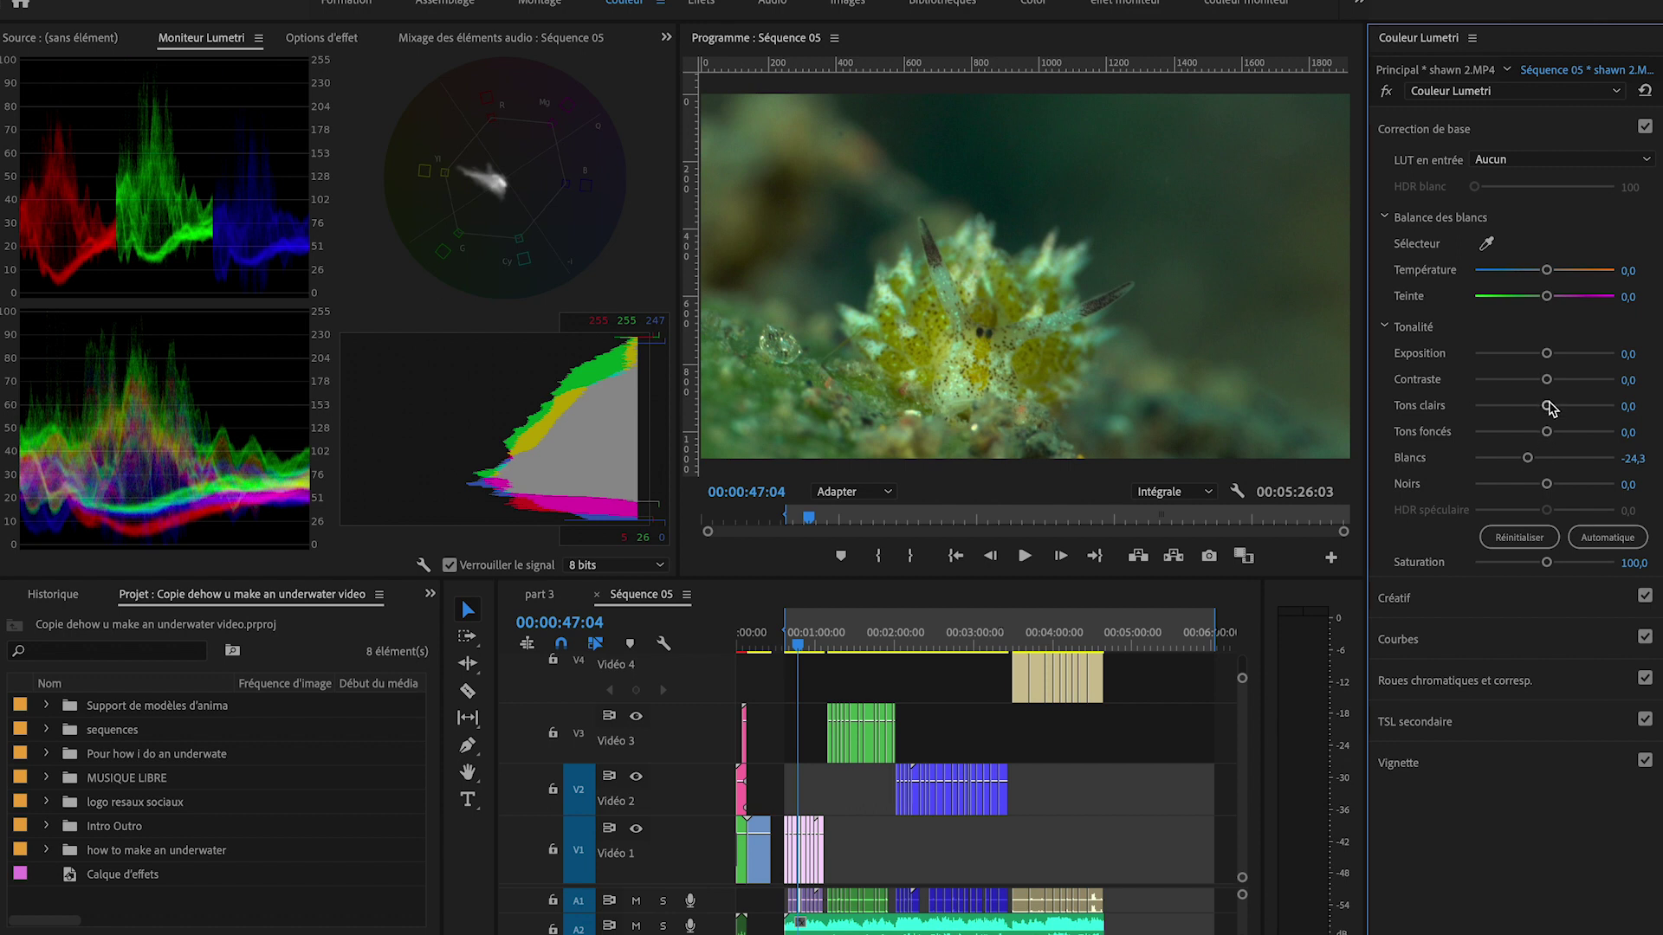
left_click_drag(1548, 407, 1593, 405)
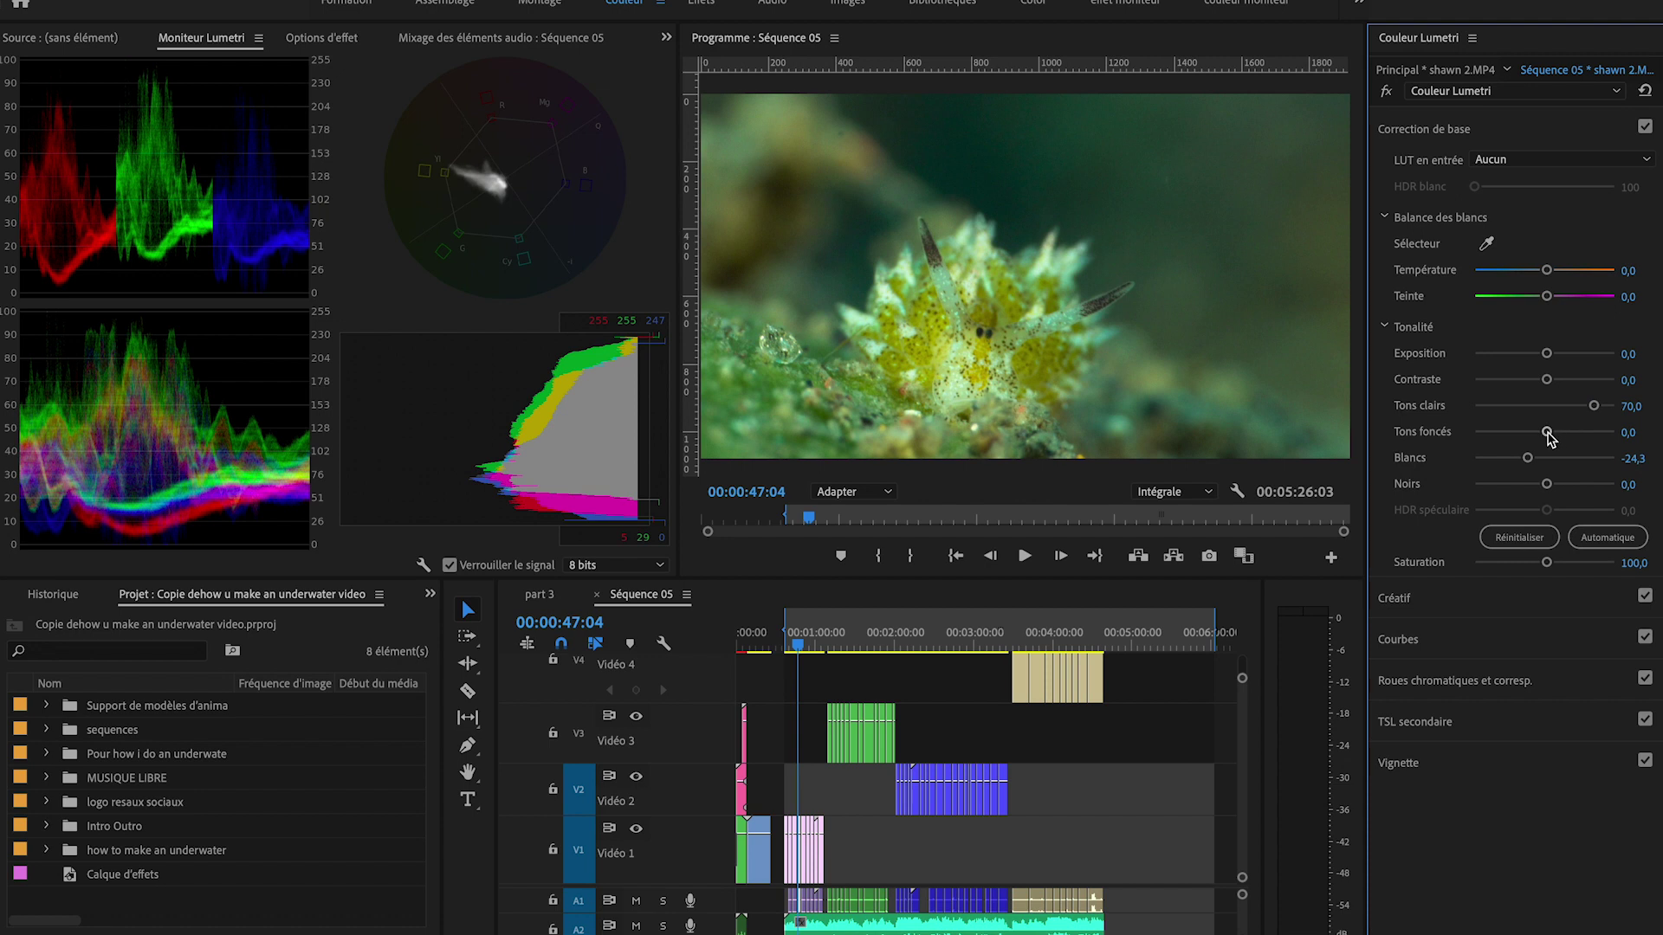
left_click_drag(1548, 434, 1519, 431)
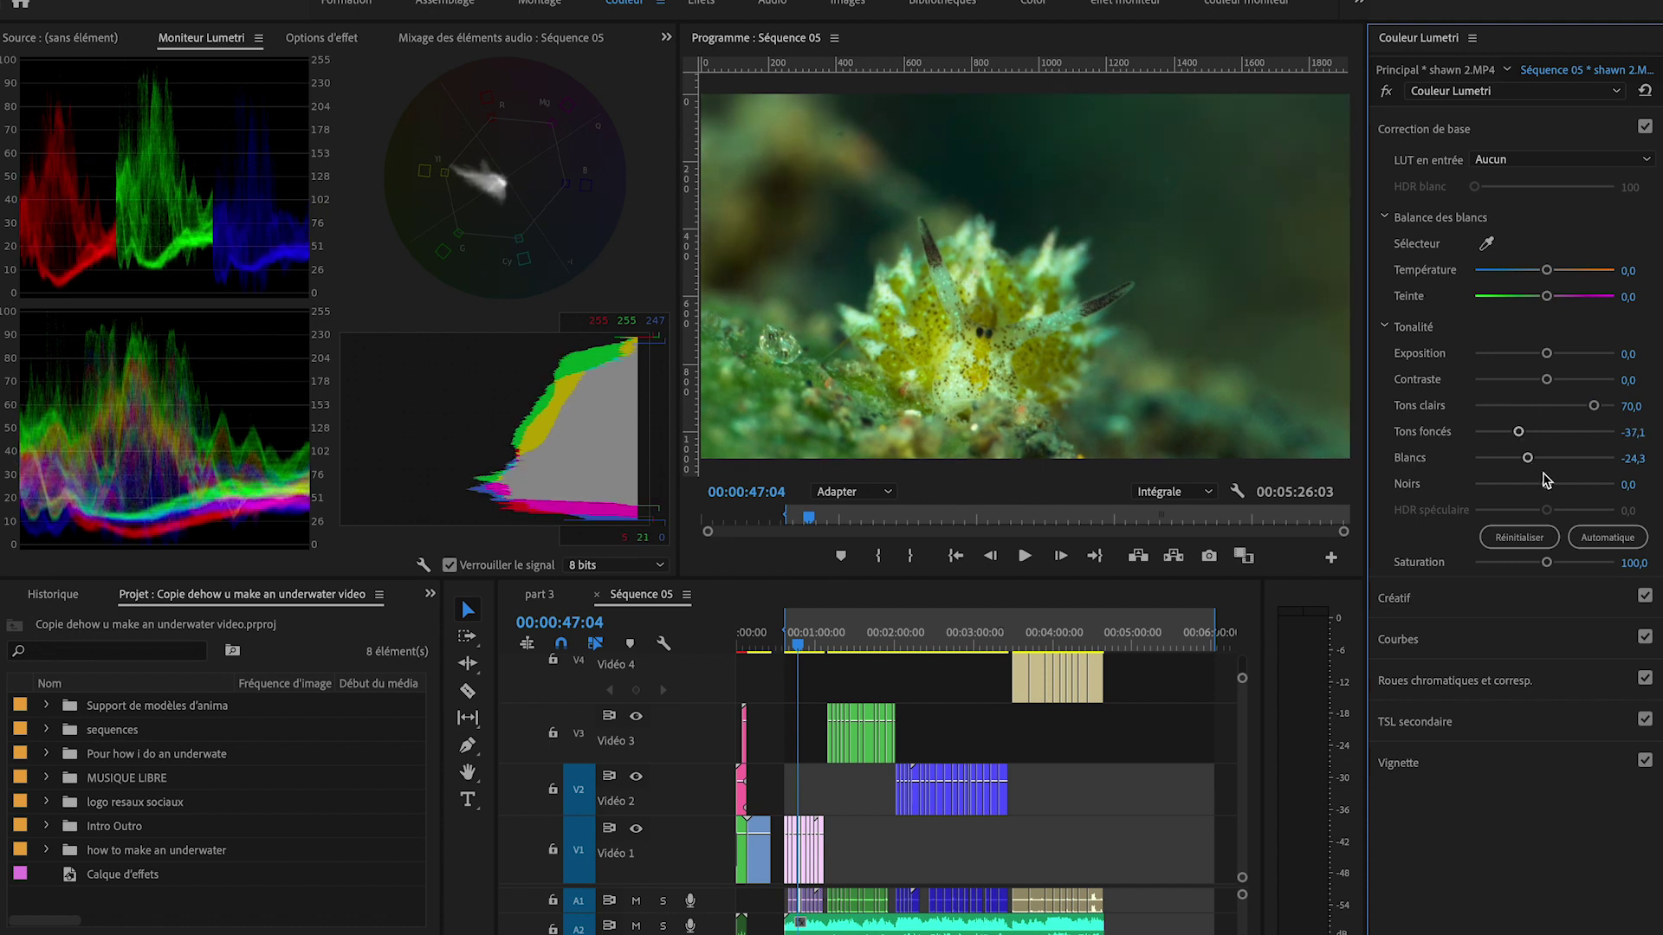
left_click_drag(1546, 486, 1542, 488)
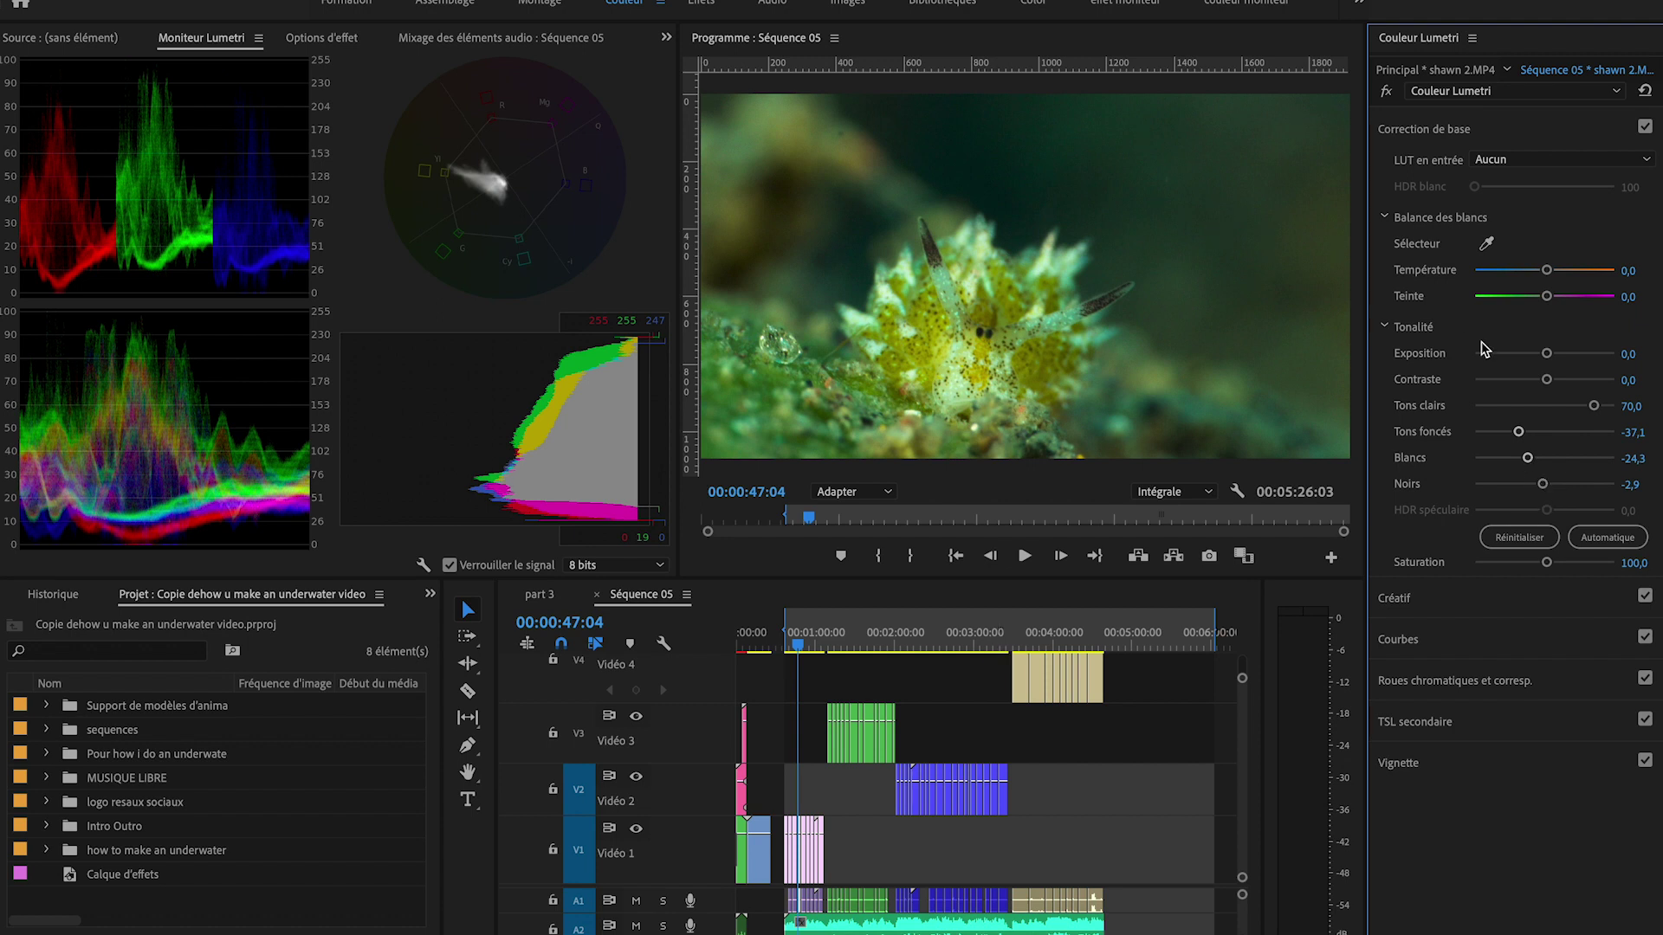
left_click(1486, 246)
left_click(957, 390)
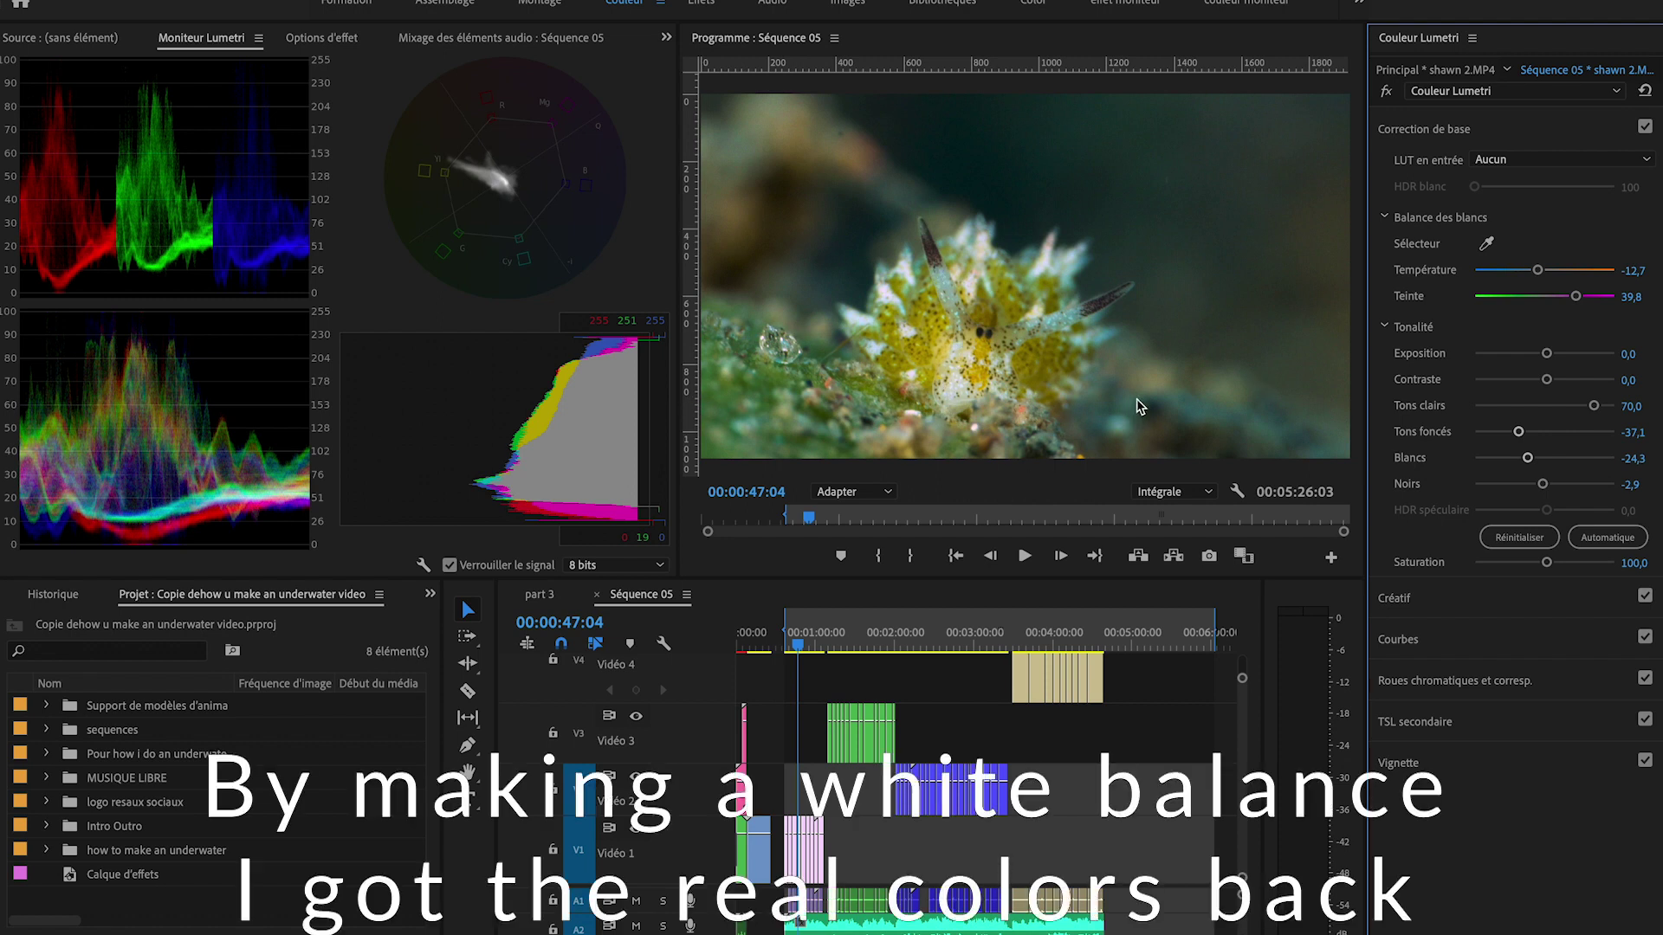
Adjust the tones of the next clip, the yellow nudibranch, to Blancs -32,9, Tons clairs 35,7, Tons foncés -20,0 and Noirs -2,9.
key("Down")
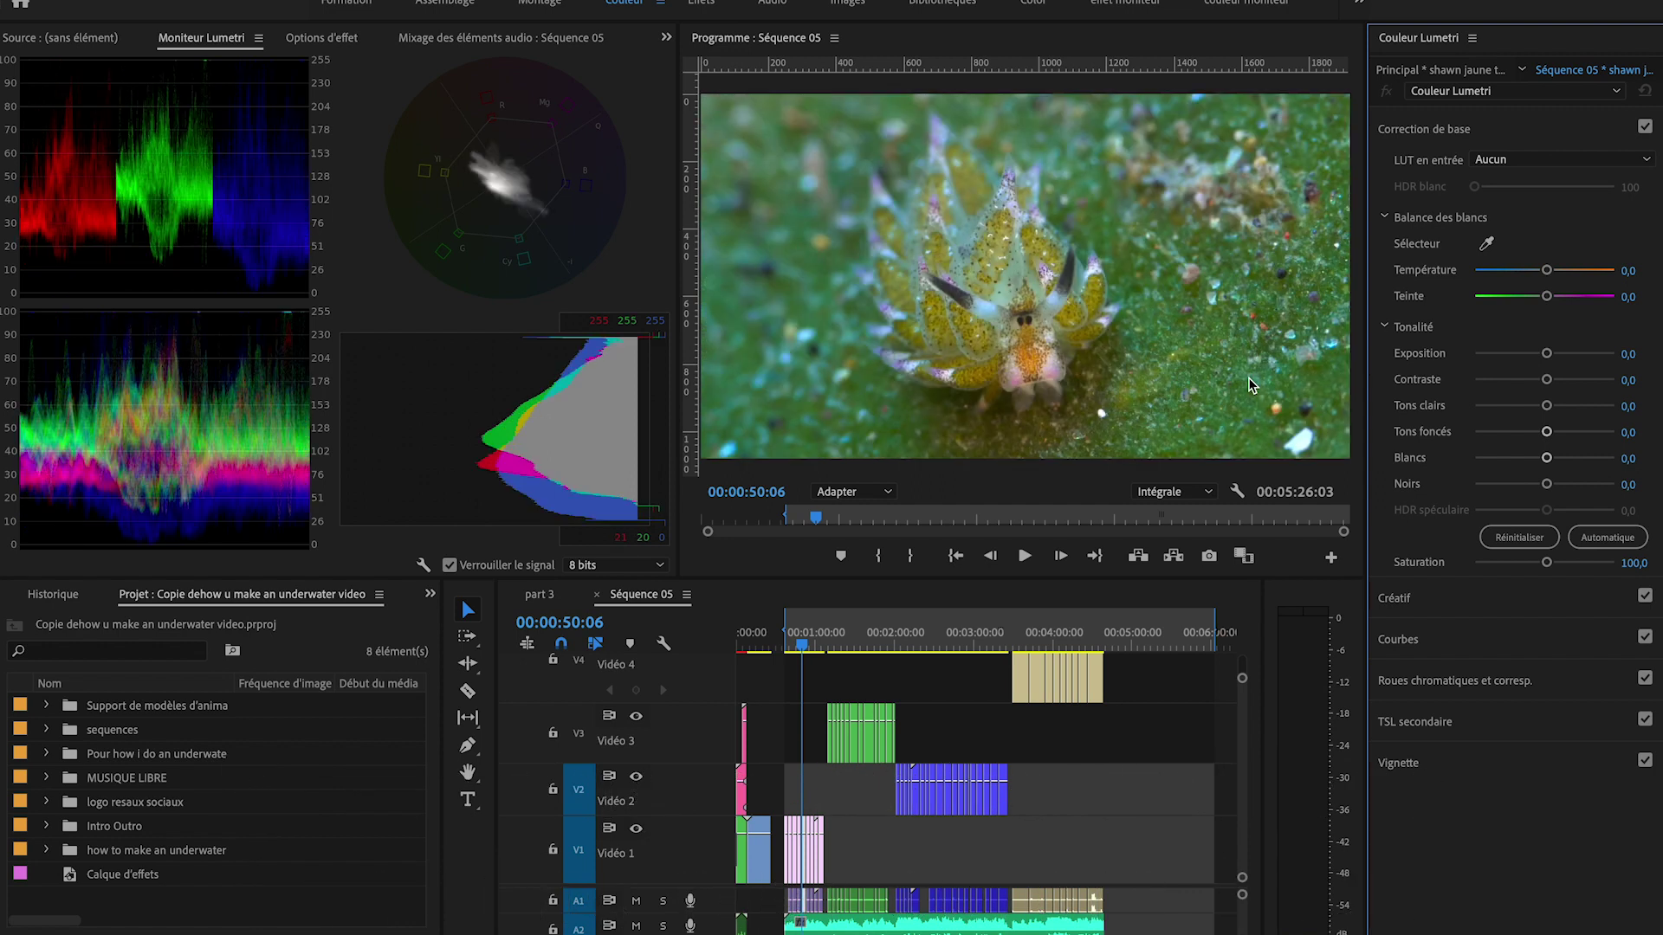
left_click_drag(1546, 459, 1572, 409)
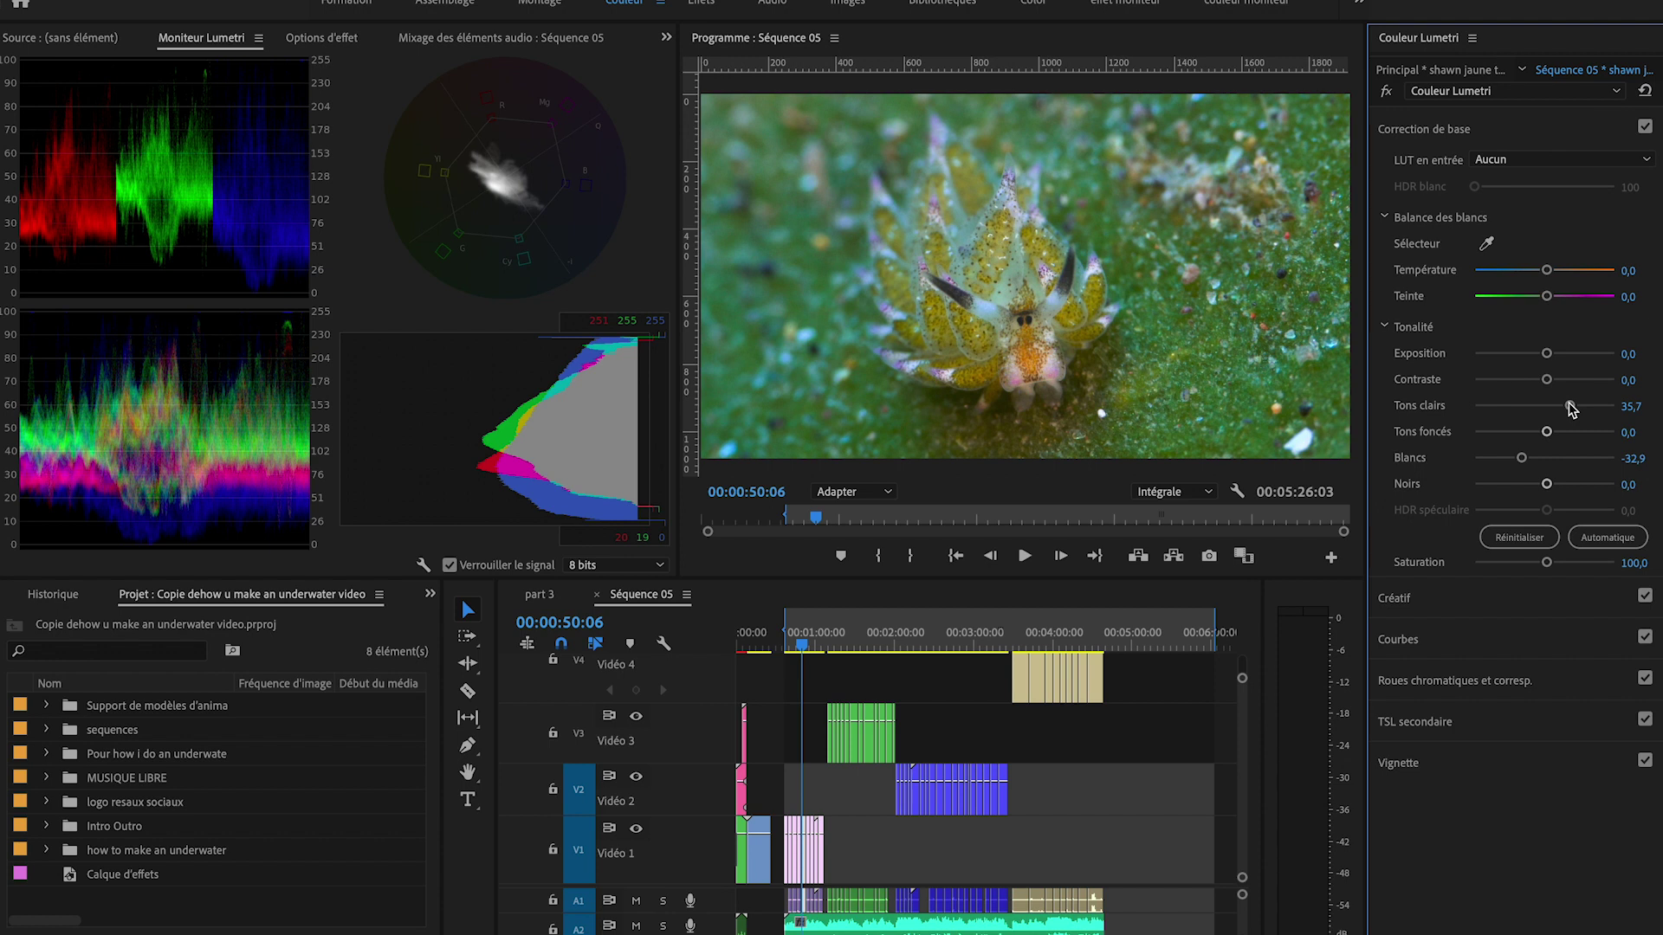
left_click_drag(1549, 438, 1543, 487)
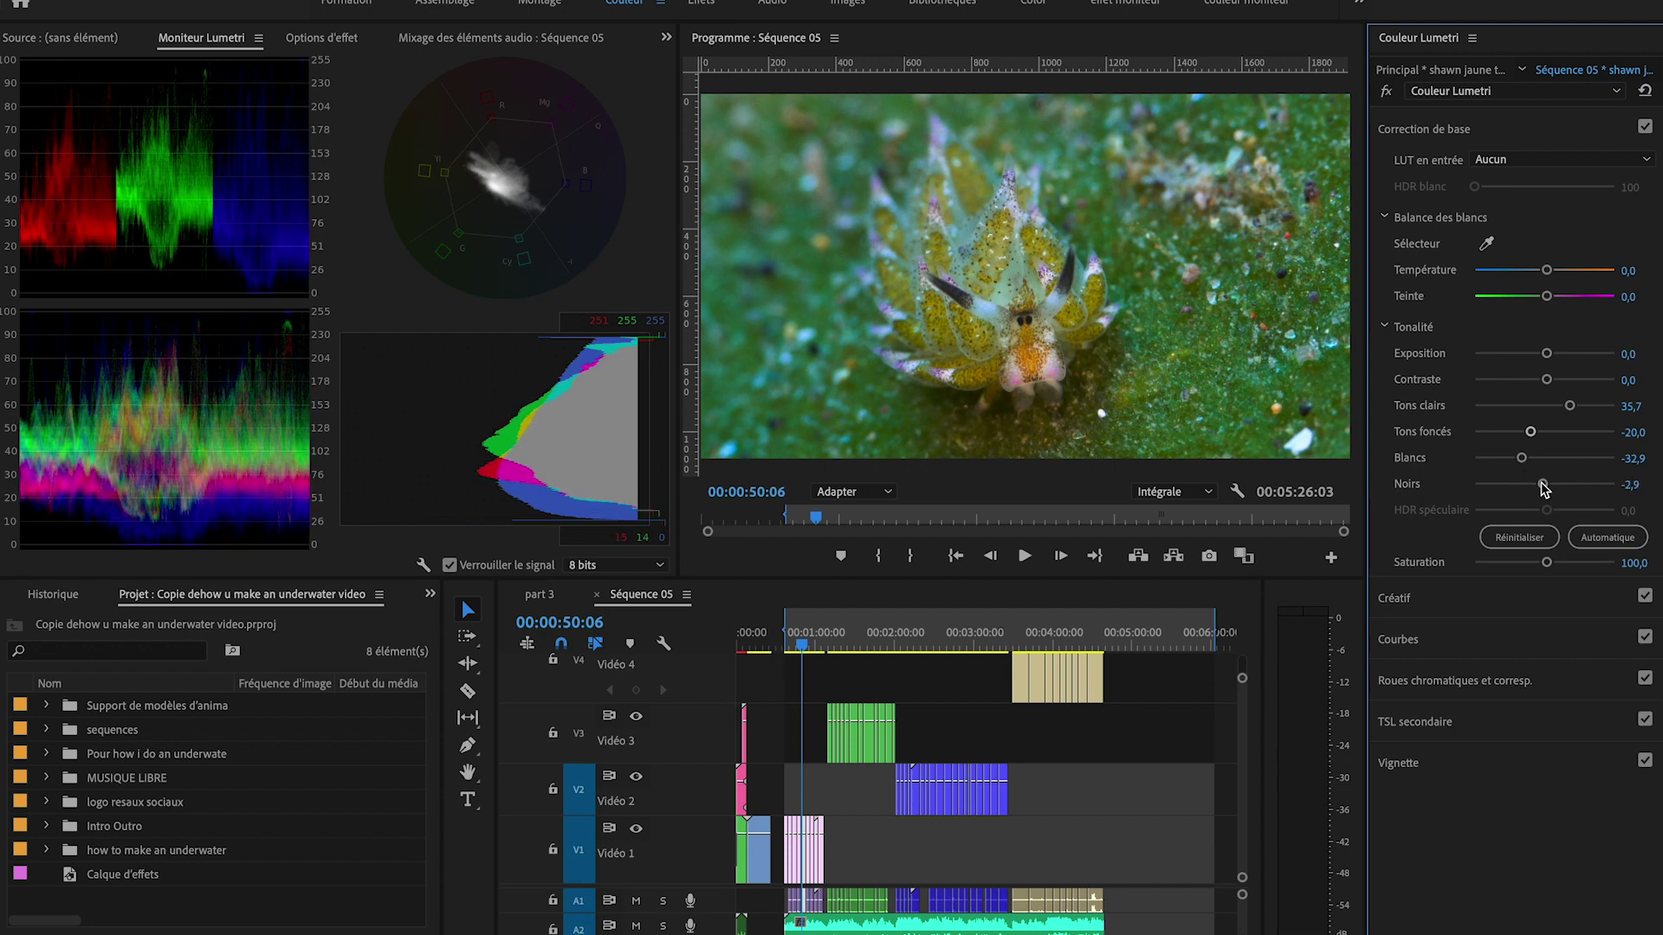
Try a white balance sampled from the yellow nudibranch's body, save the project, and undo the white balance.
left_click(1487, 244)
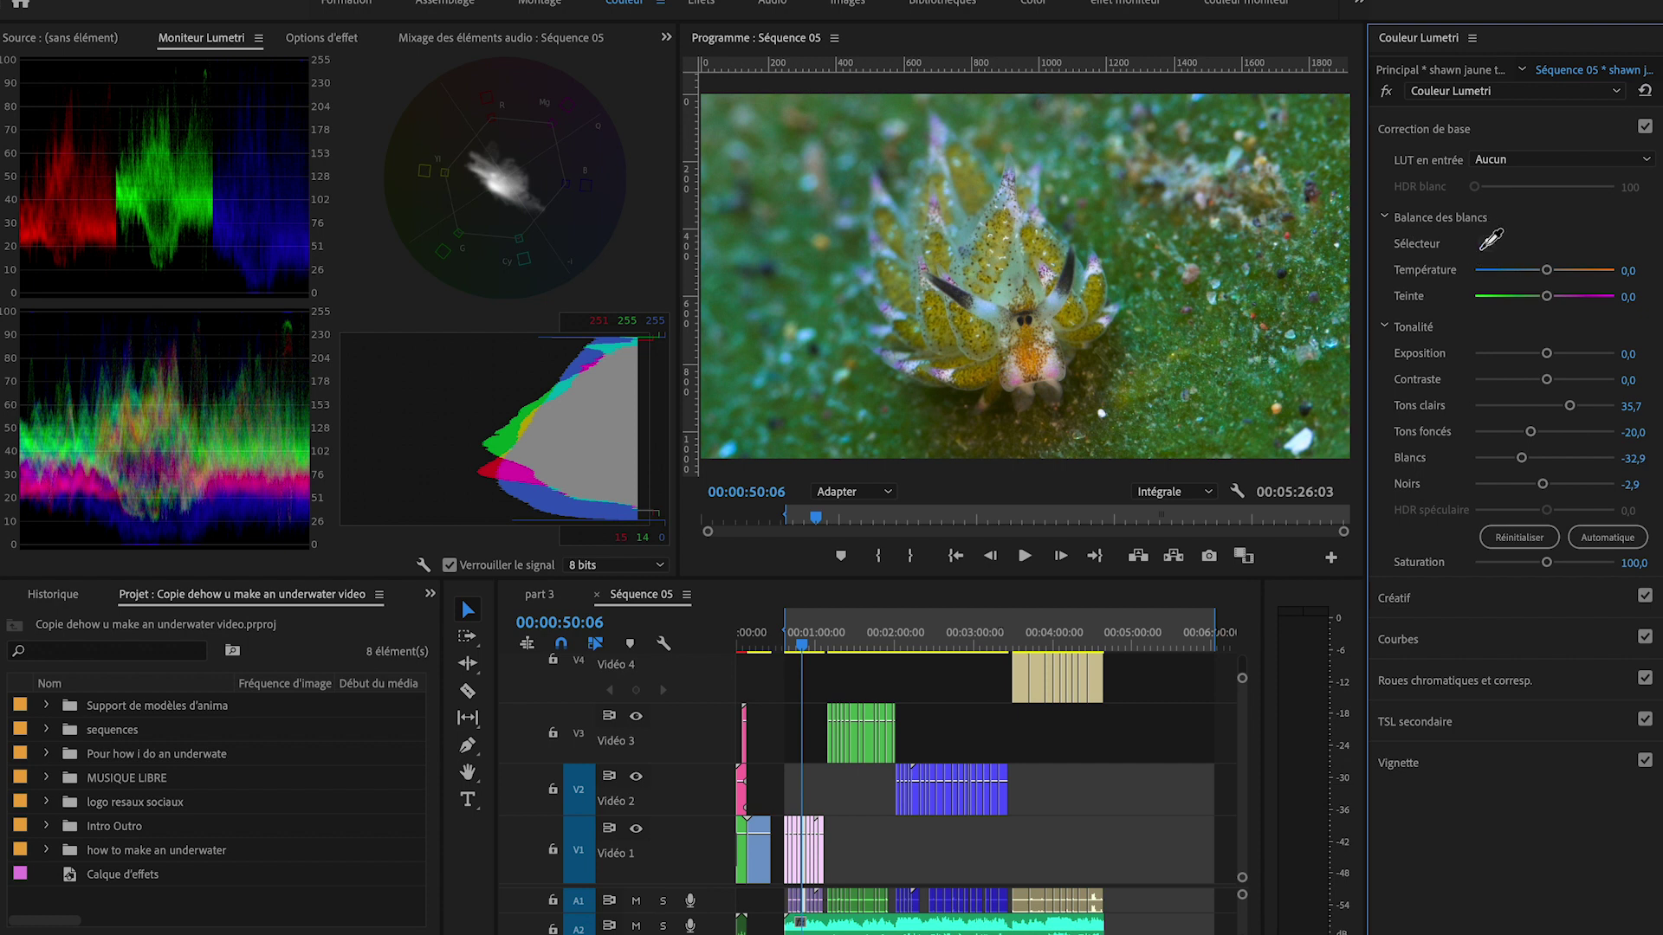
left_click(989, 310)
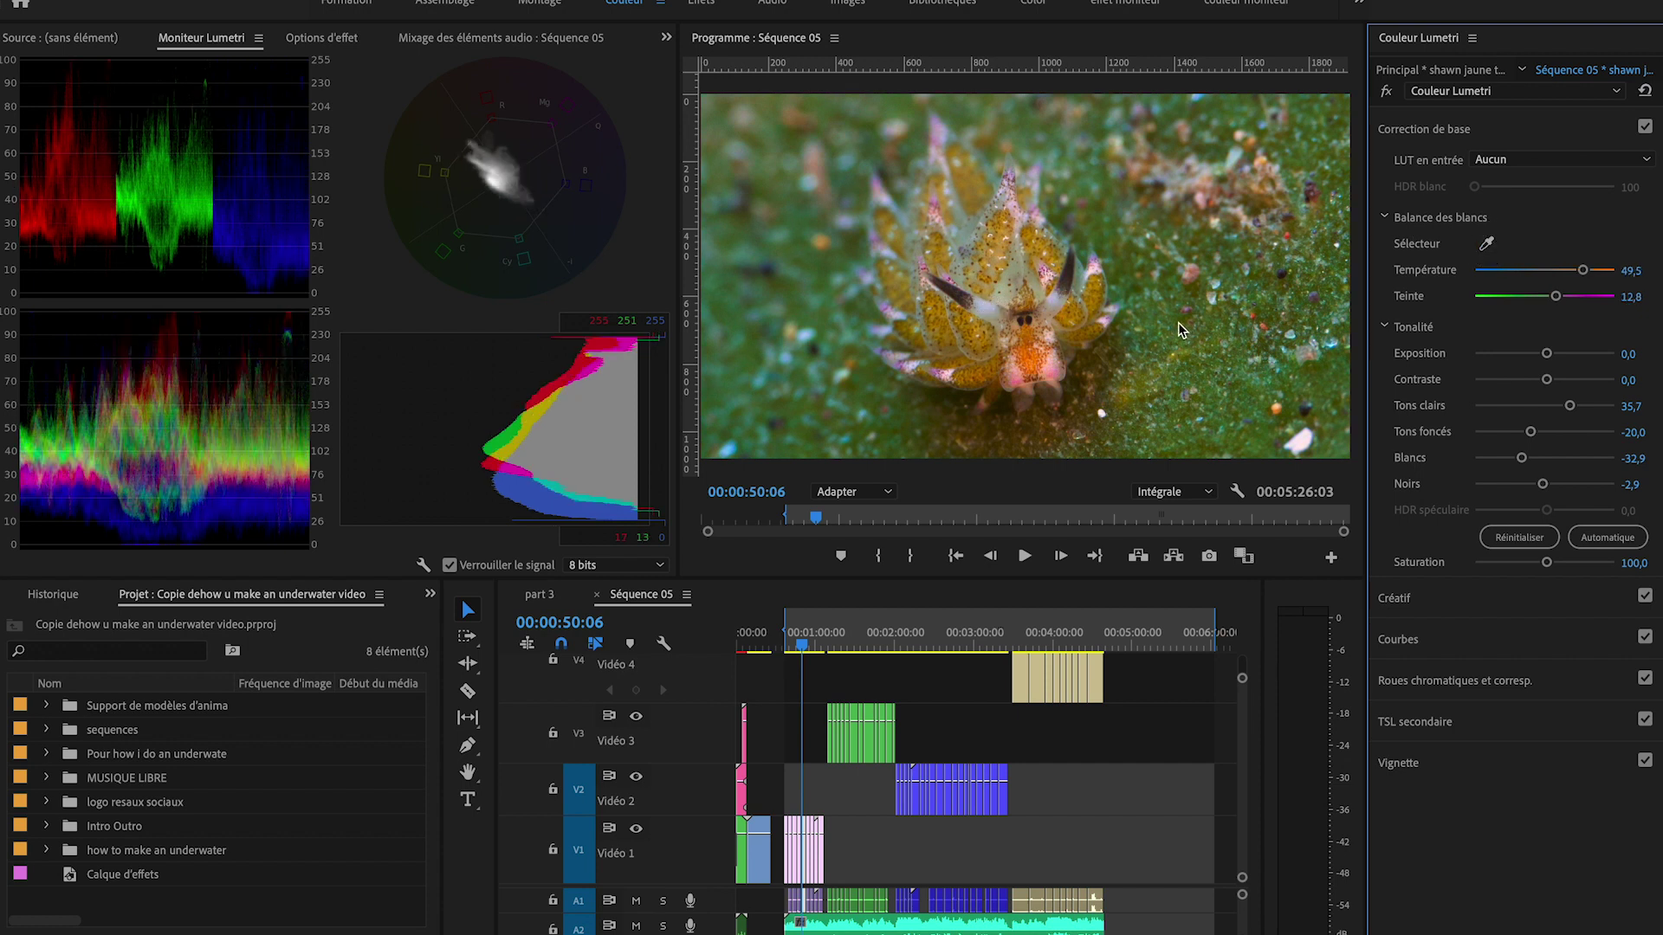
key("ctrl+s")
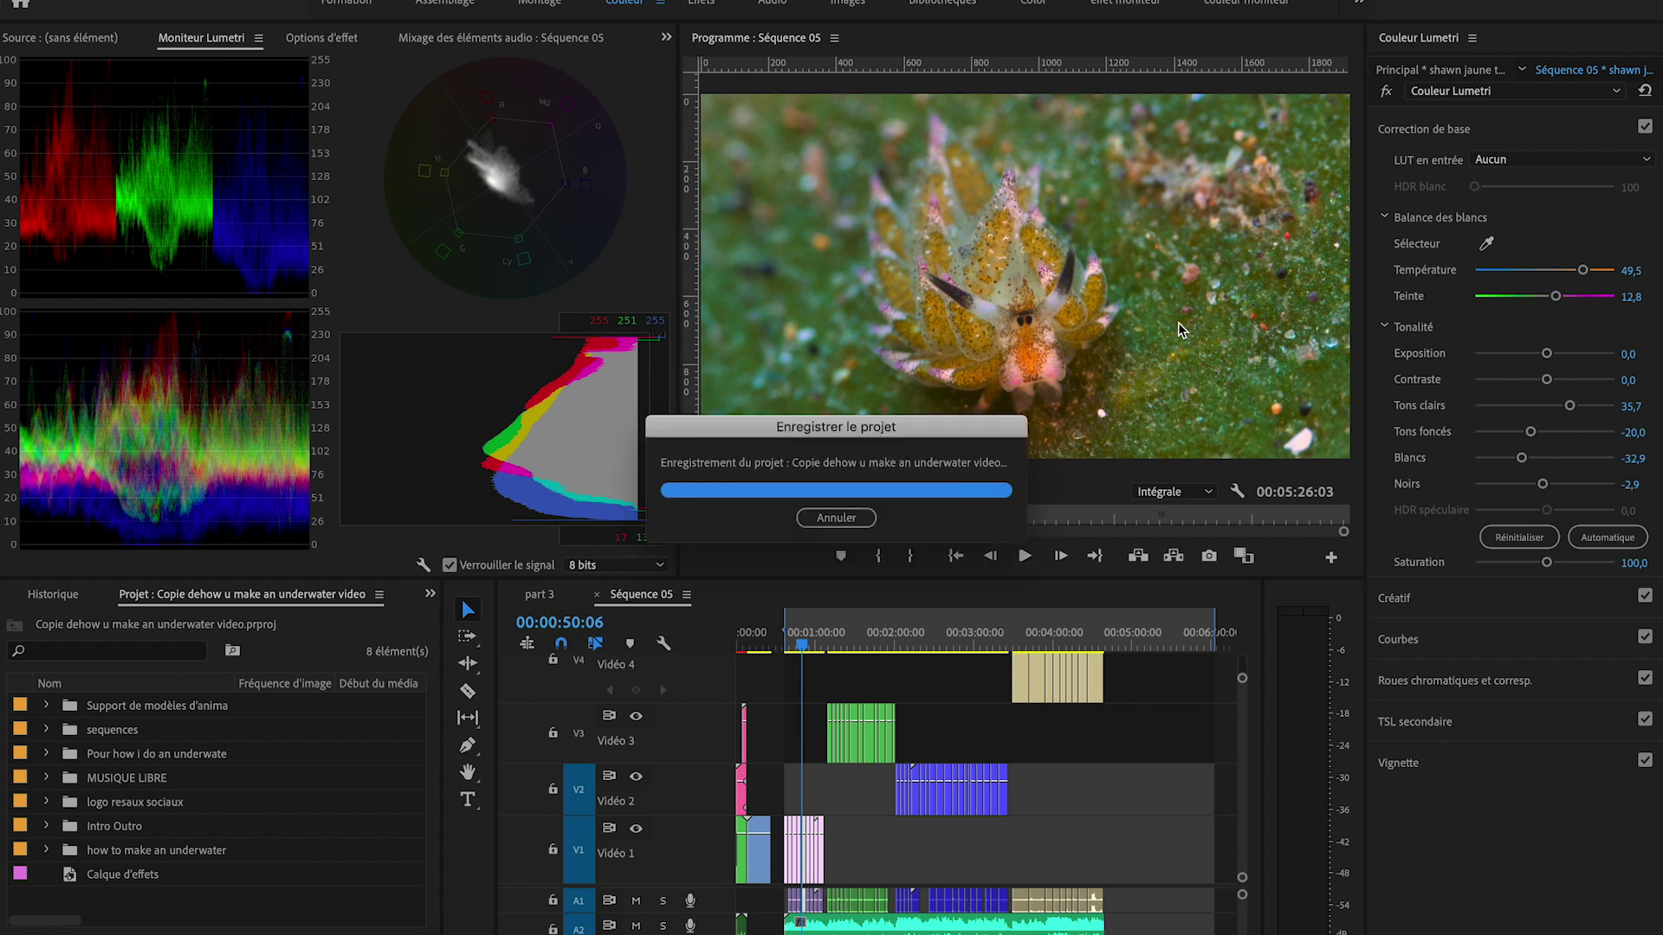
key("ctrl+z")
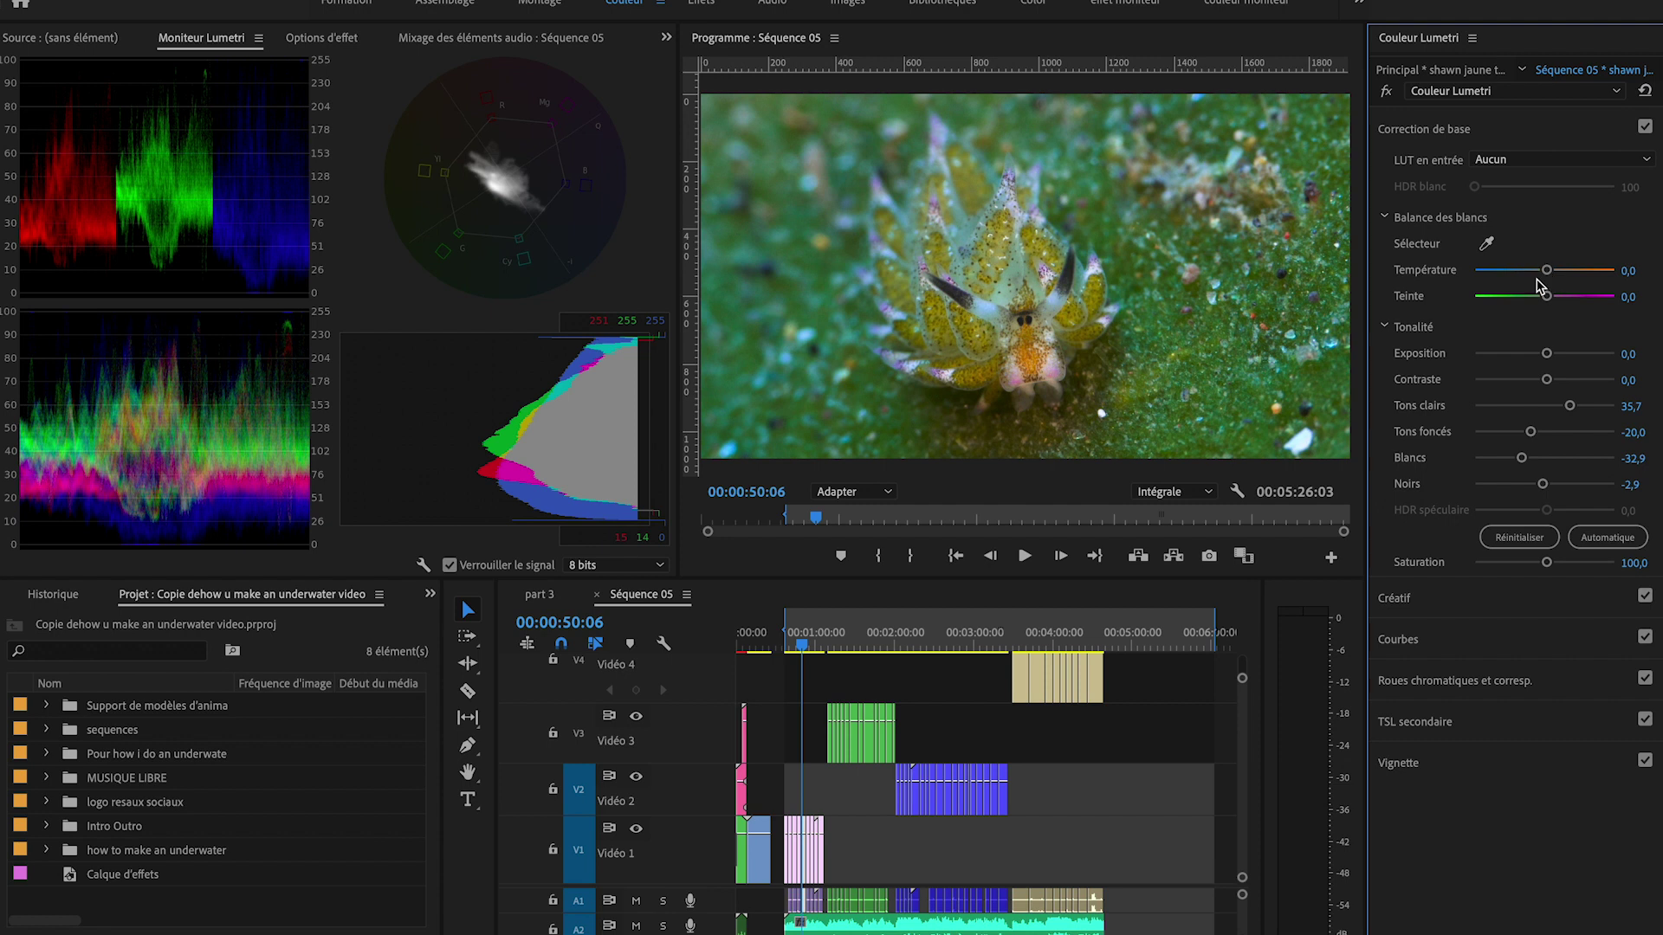
Cool the yellow nudibranch clip manually to a Température of -4,3.
left_click_drag(1547, 276, 1542, 275)
left_click(958, 318)
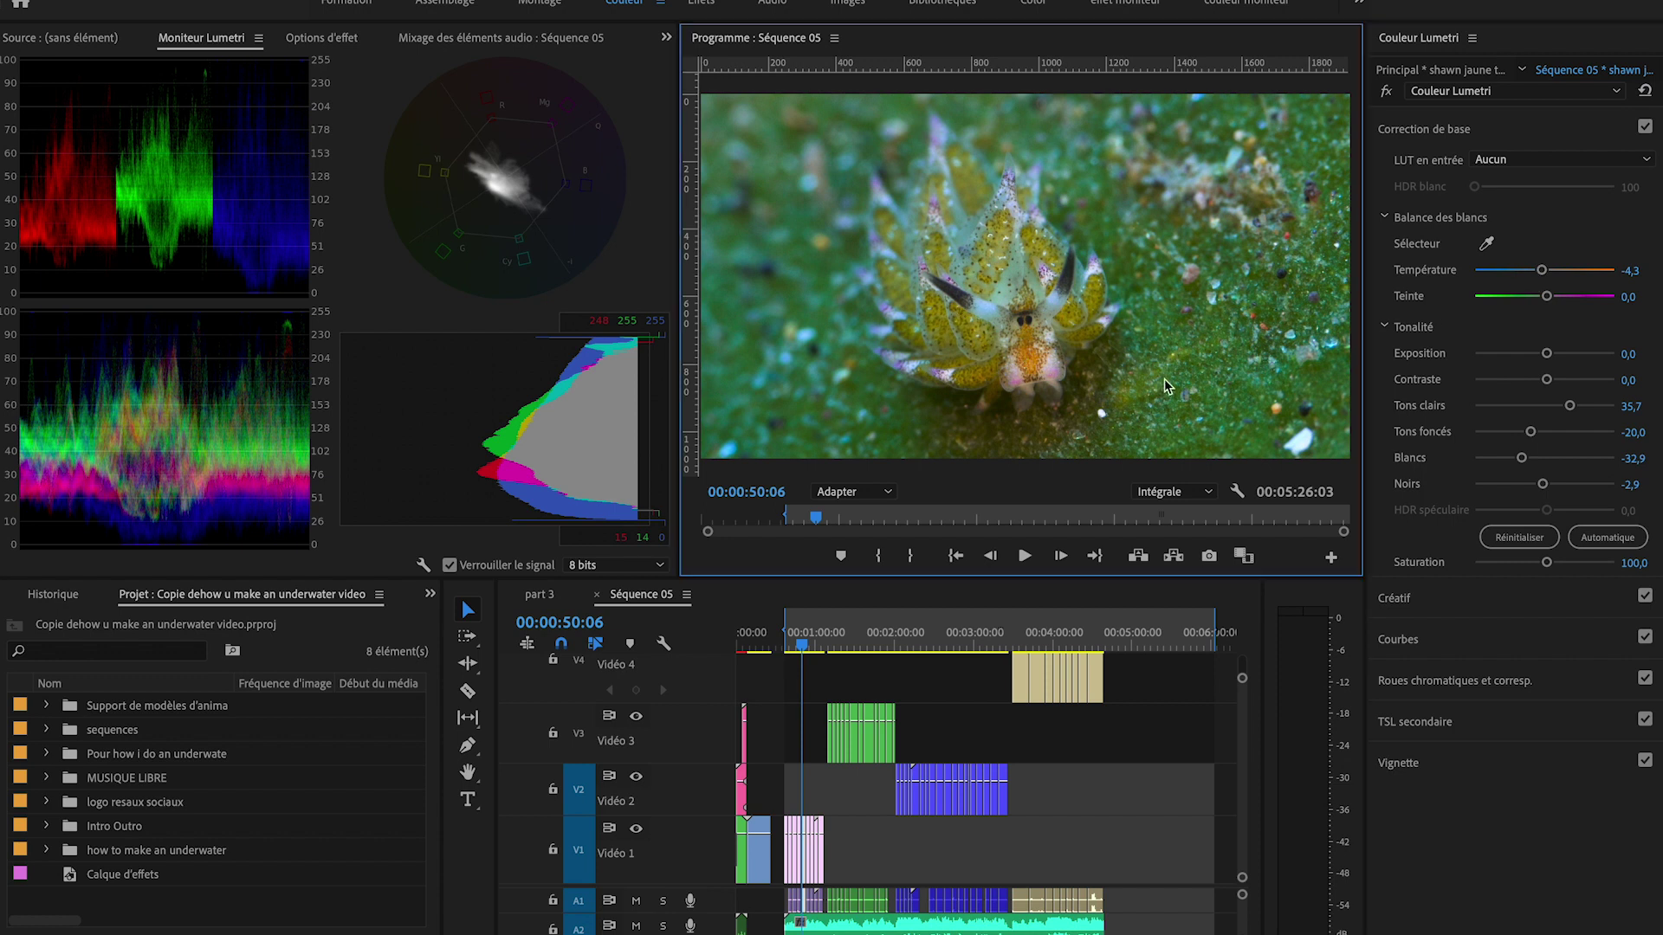
Adjust the tones of the next clip, shawn vert violet.MP4, to Blancs -14,3, Tons clairs 100,0 and Tons foncés 31,4.
key("Down")
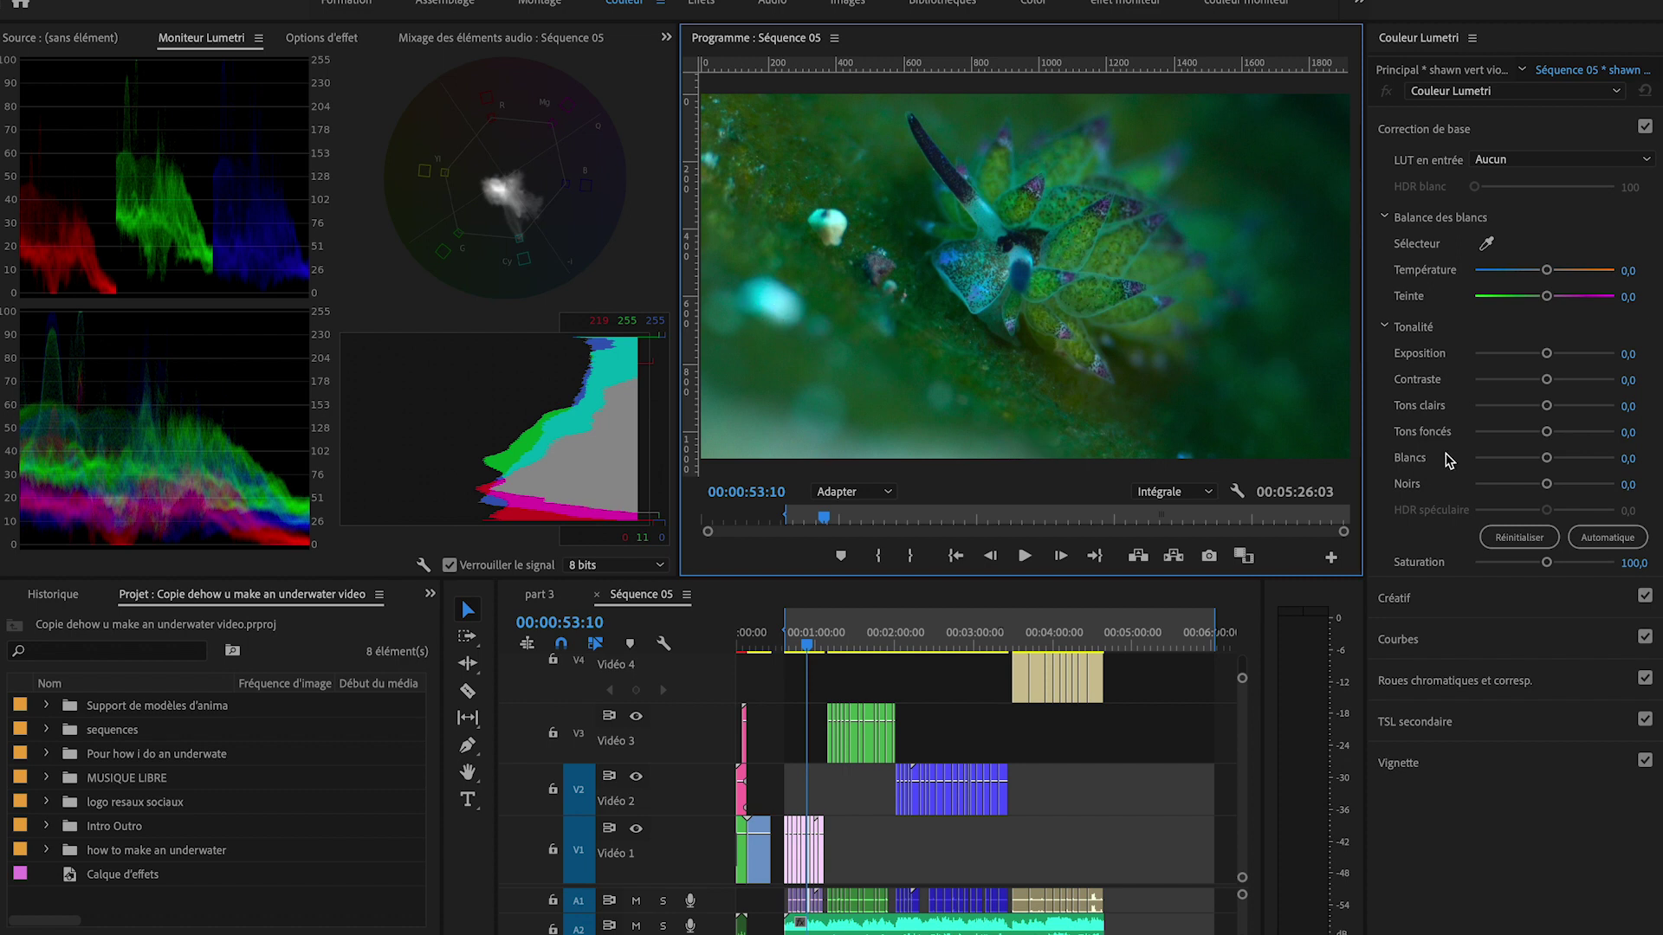
left_click_drag(1549, 464, 1533, 459)
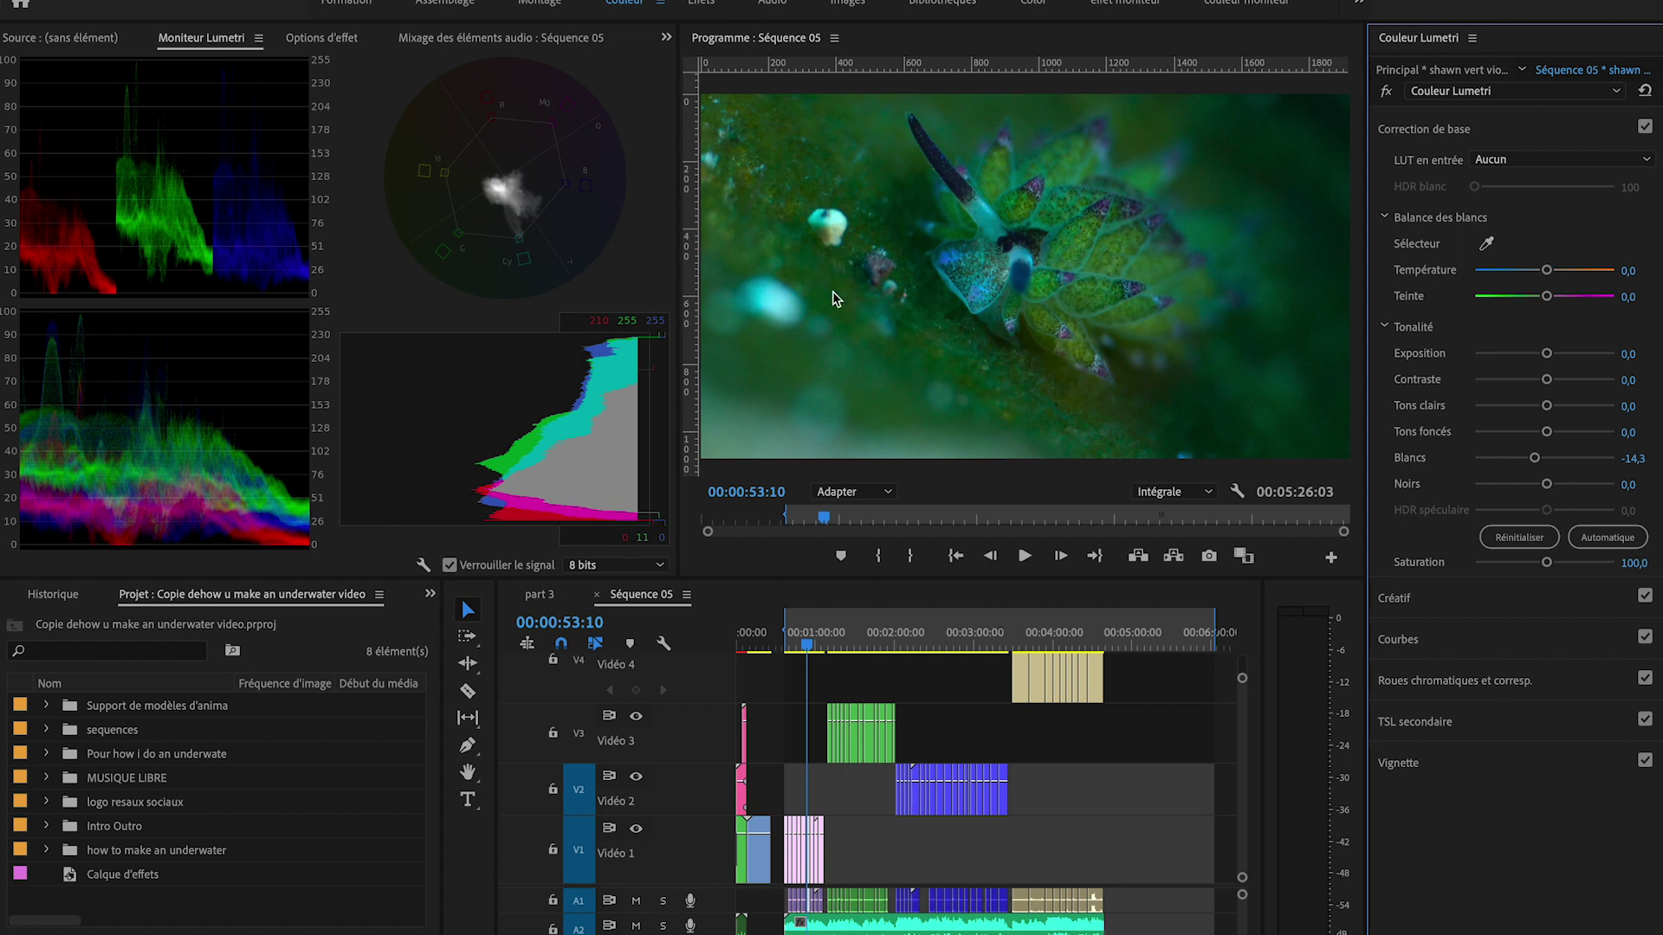
left_click_drag(1546, 406, 1637, 405)
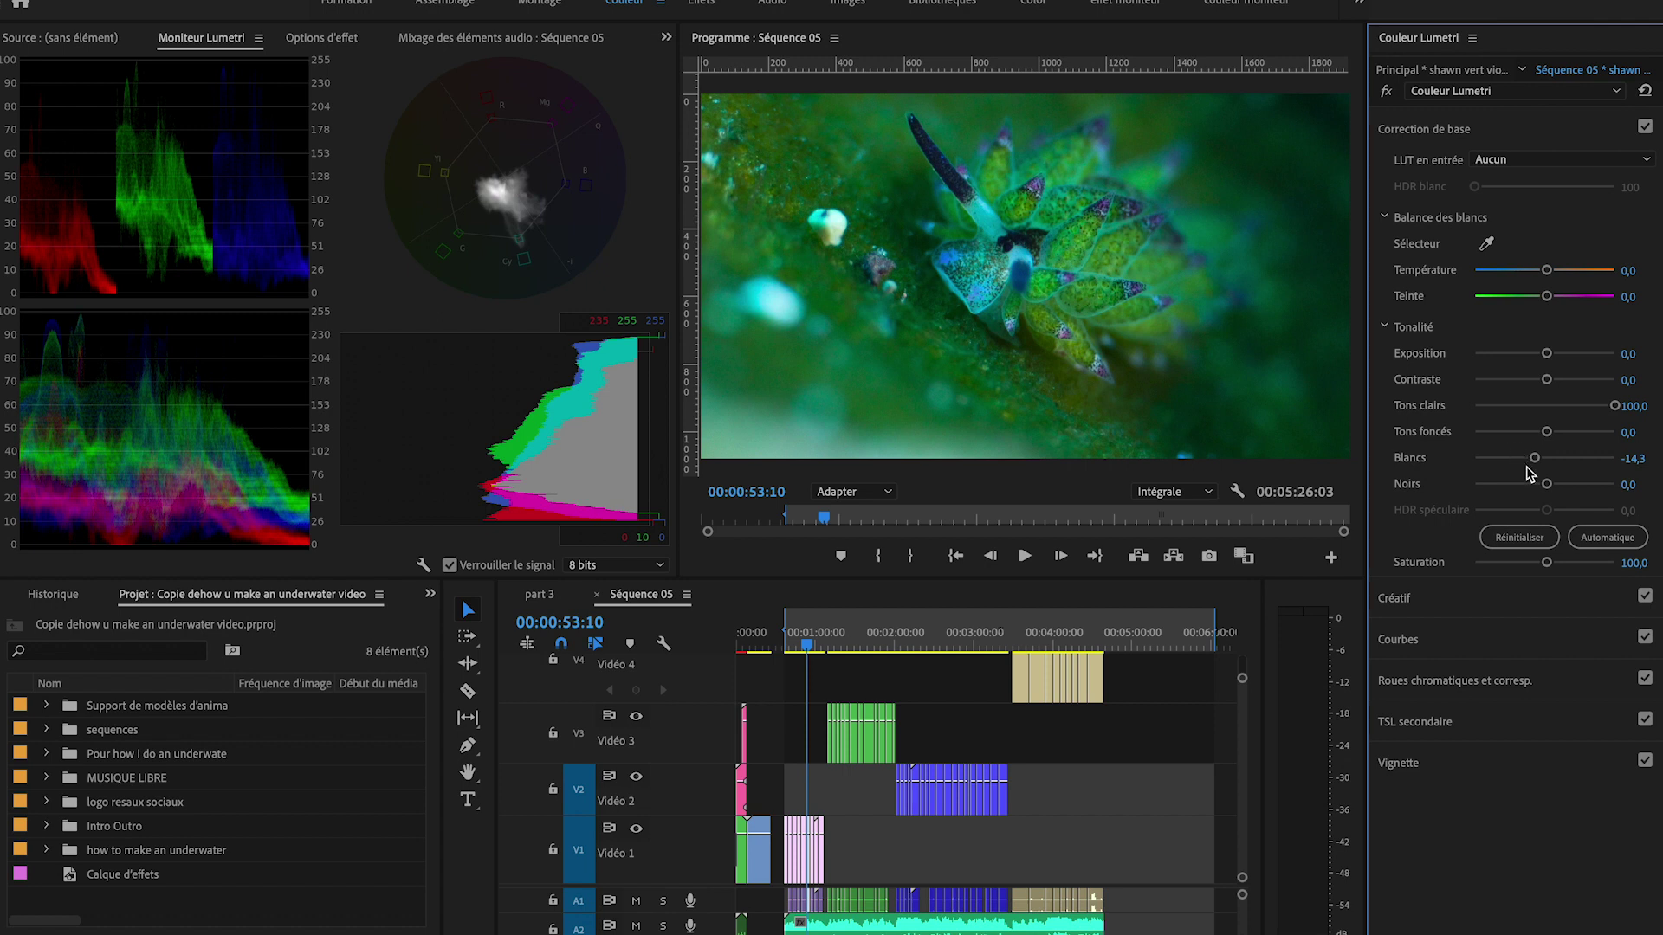
left_click_drag(1547, 435, 1543, 483)
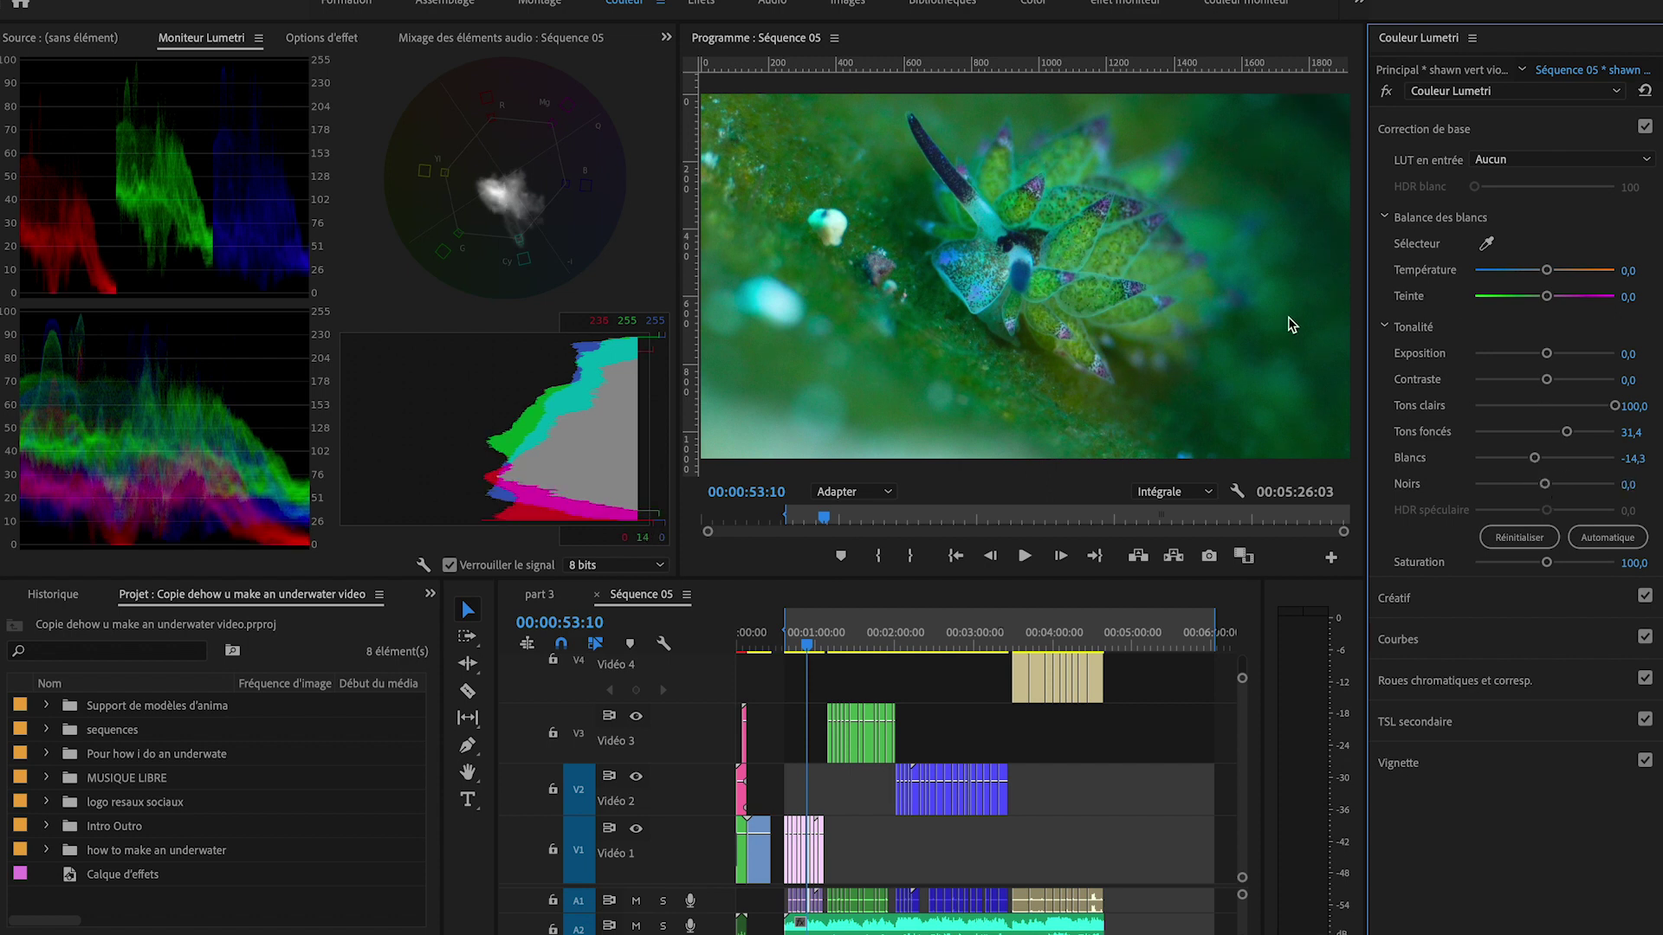
Sample the white balance from the green nudibranch's head, and reduce the correction to Température 54,3 and Teinte 47,1.
left_click(1487, 243)
left_click(991, 279)
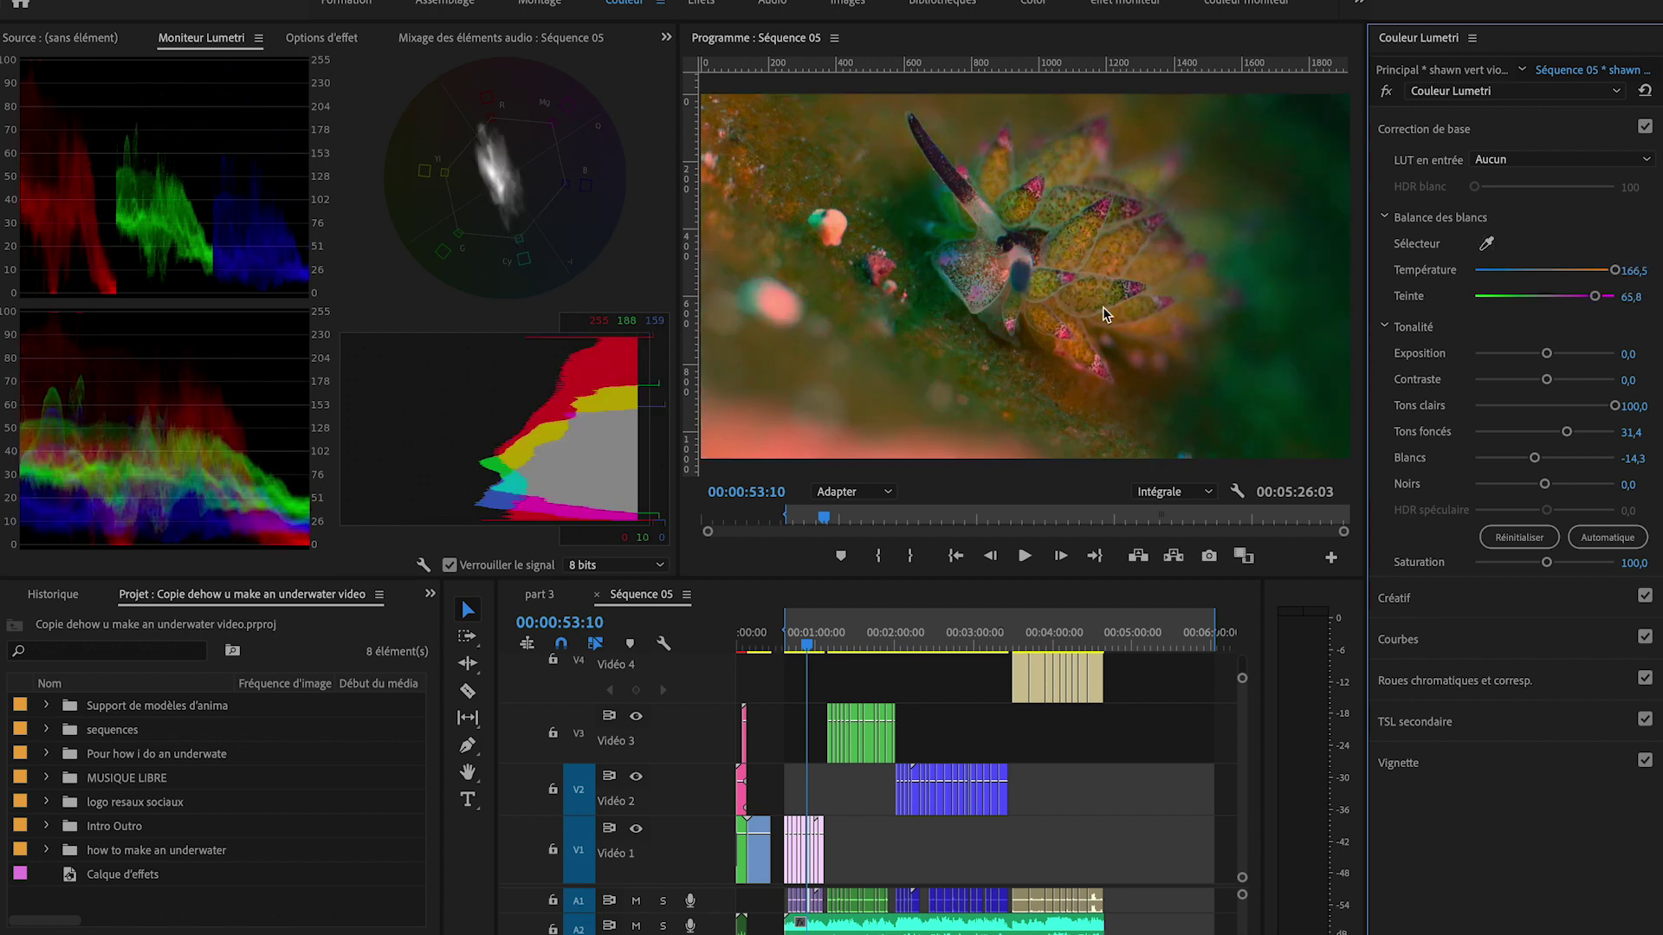
left_click(1584, 271)
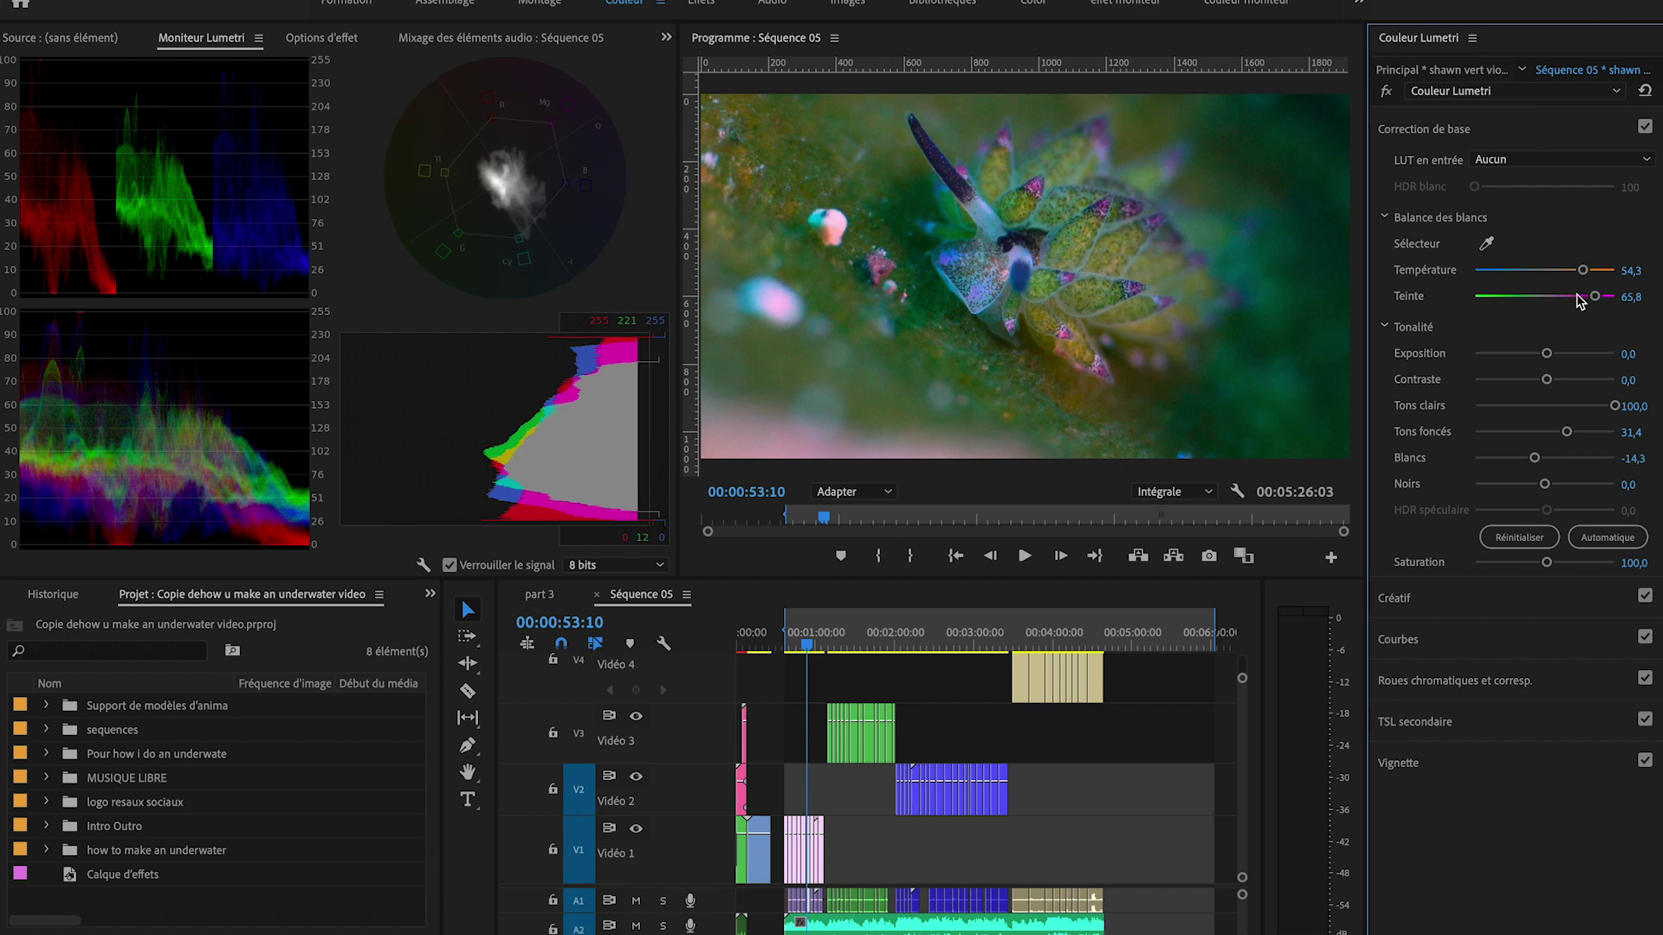
left_click(1577, 296)
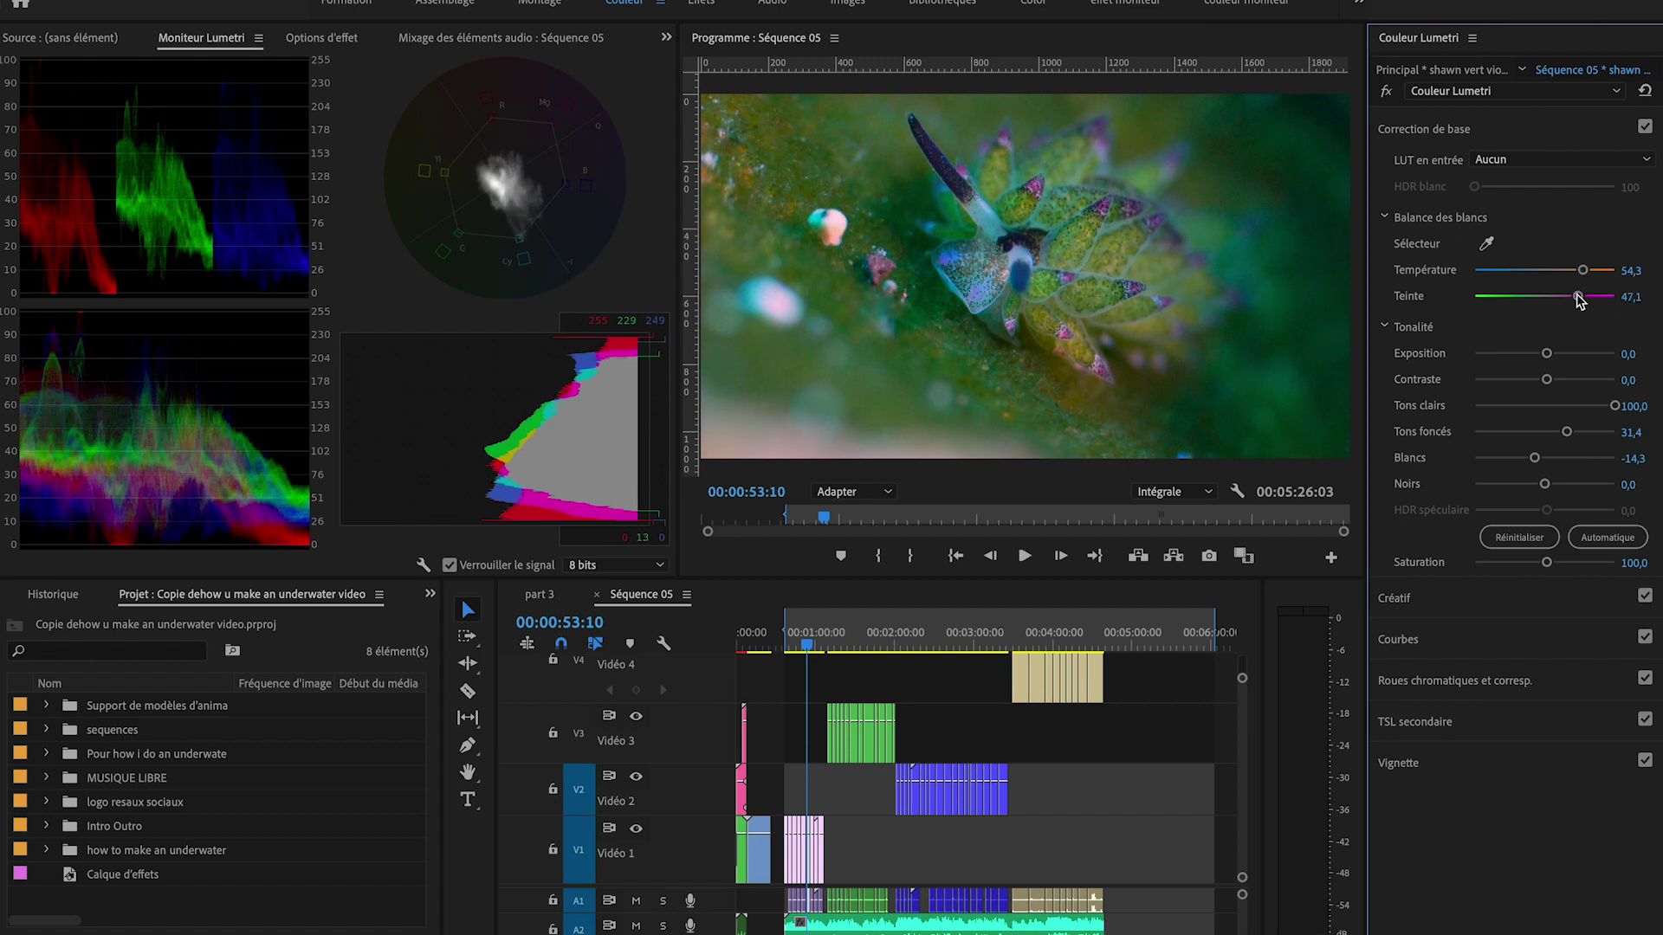
Compare the green nudibranch clip with and without the Lumetri correction, leaving the effect enabled.
left_click(1386, 92)
left_click(1386, 92)
left_click(1386, 92)
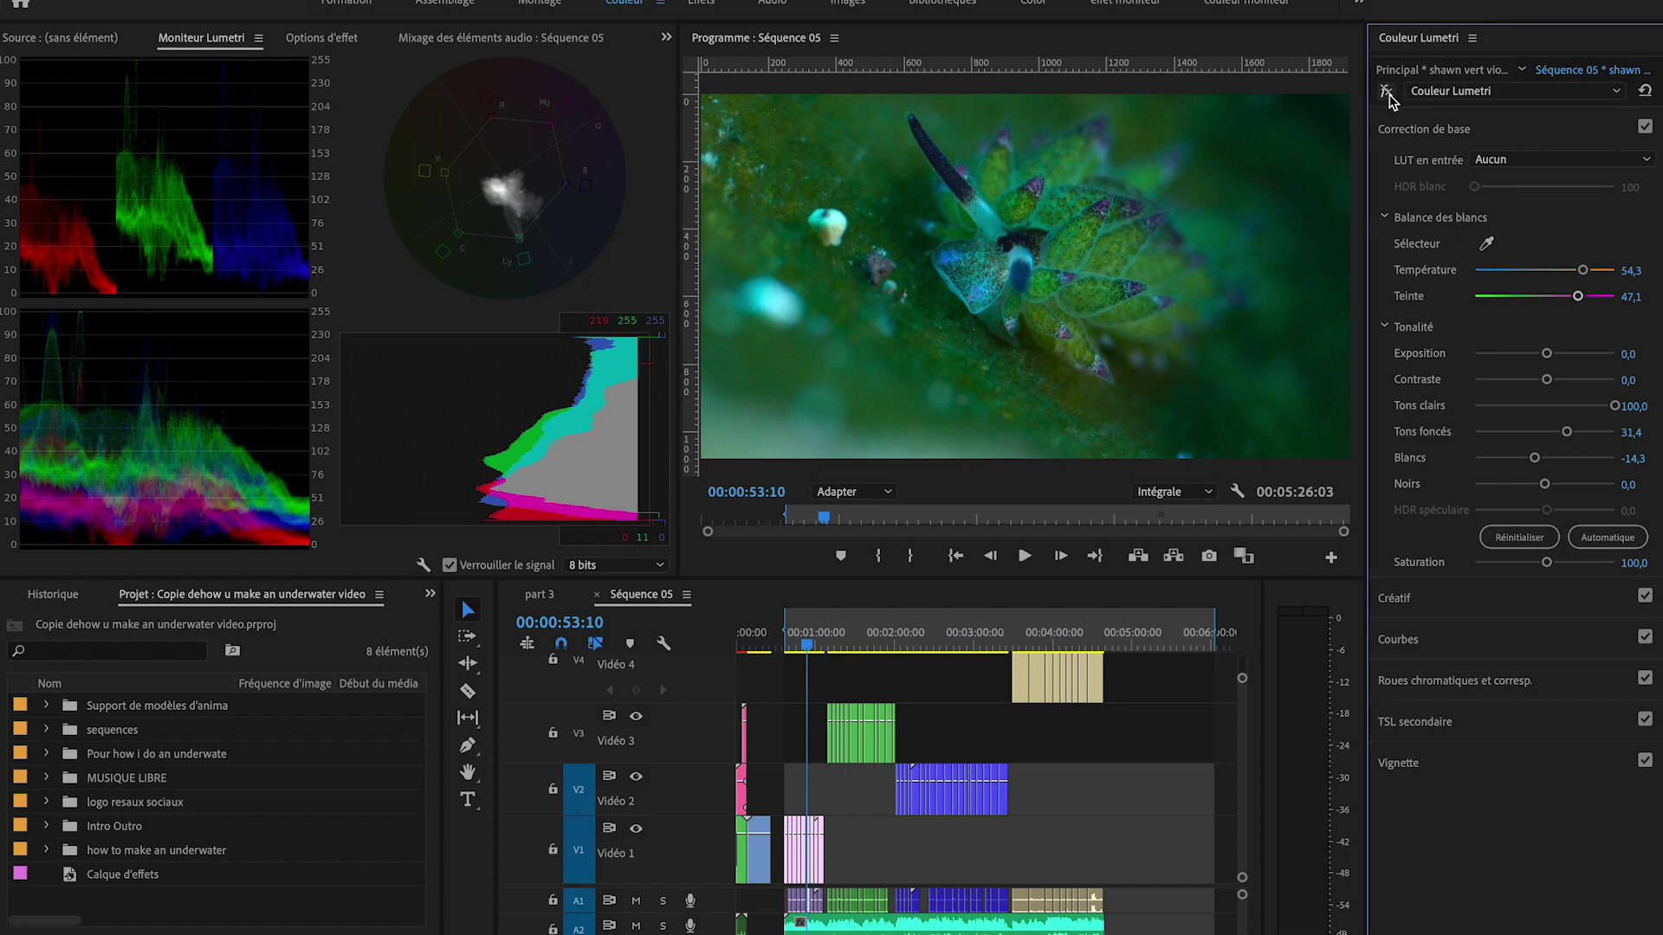
left_click(1387, 91)
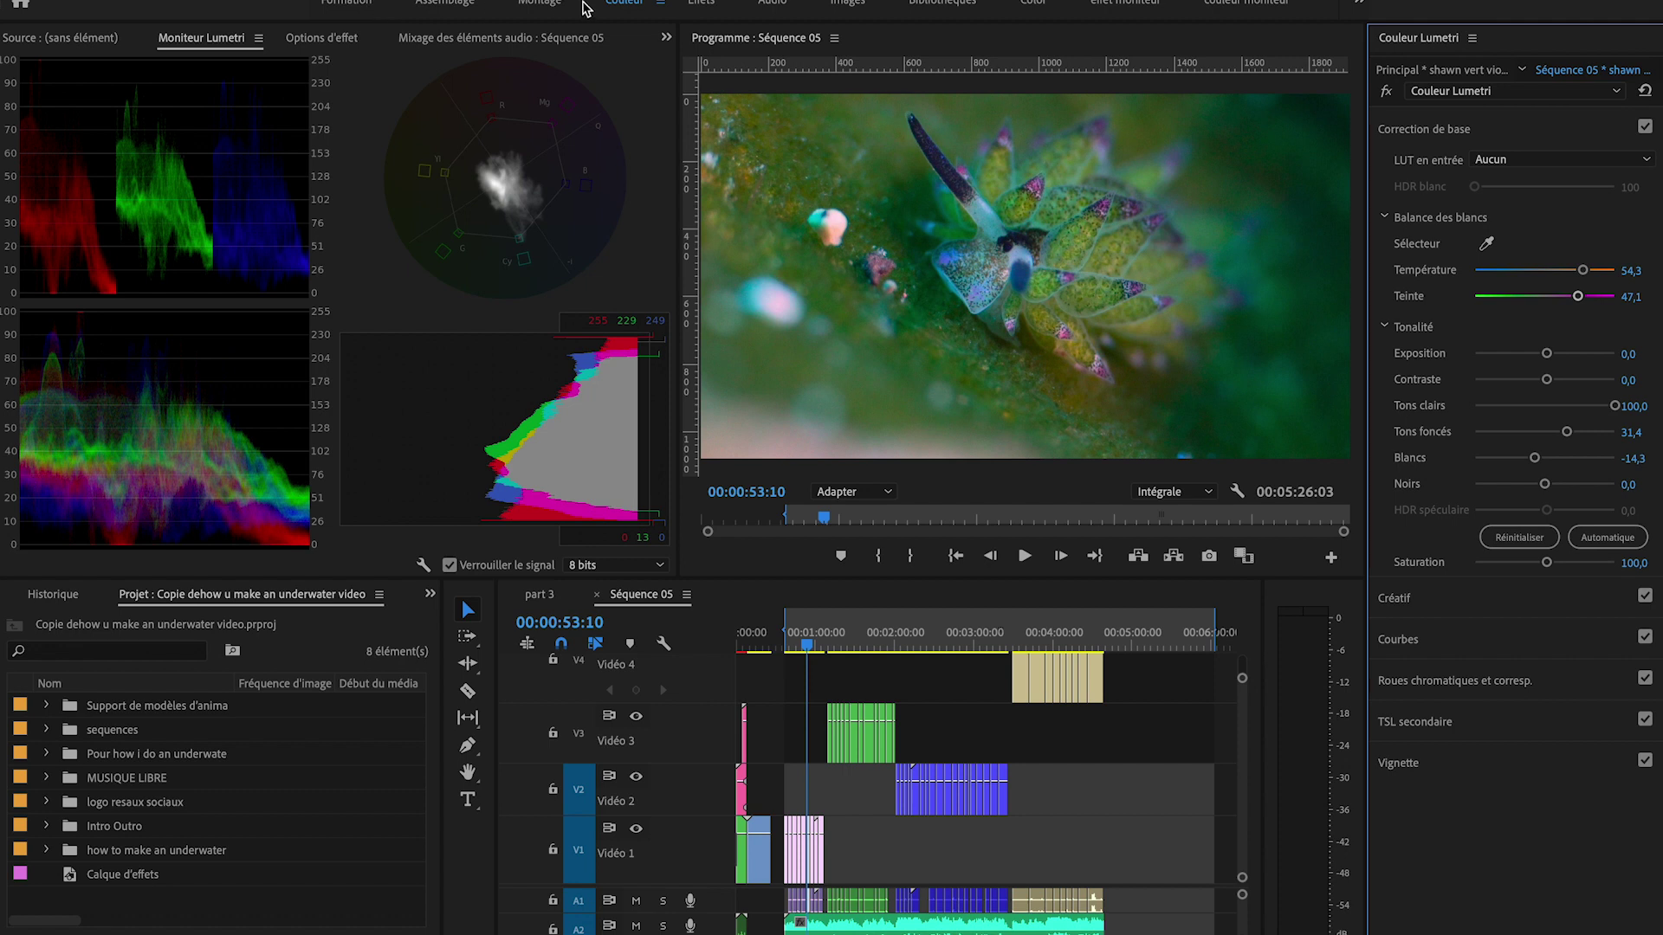
Switch to the Effets workspace and set the horizontal Point d'ancrage of the shawn vert violet.MP4 clip to 1641,0.
left_click(702, 6)
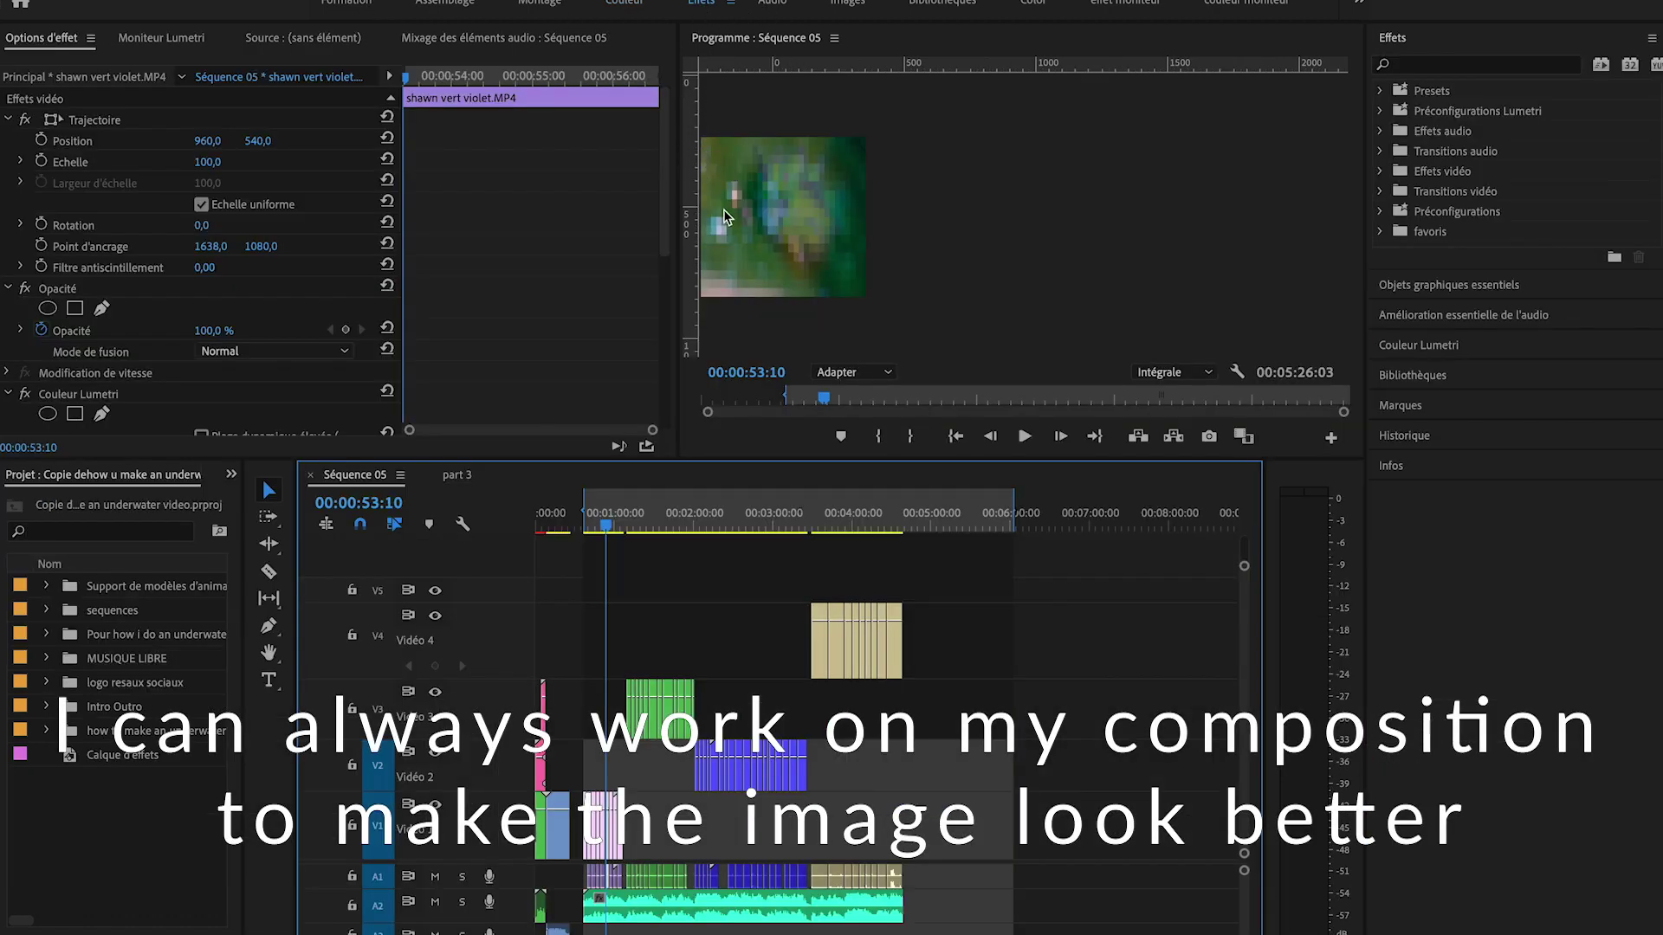
key("Right")
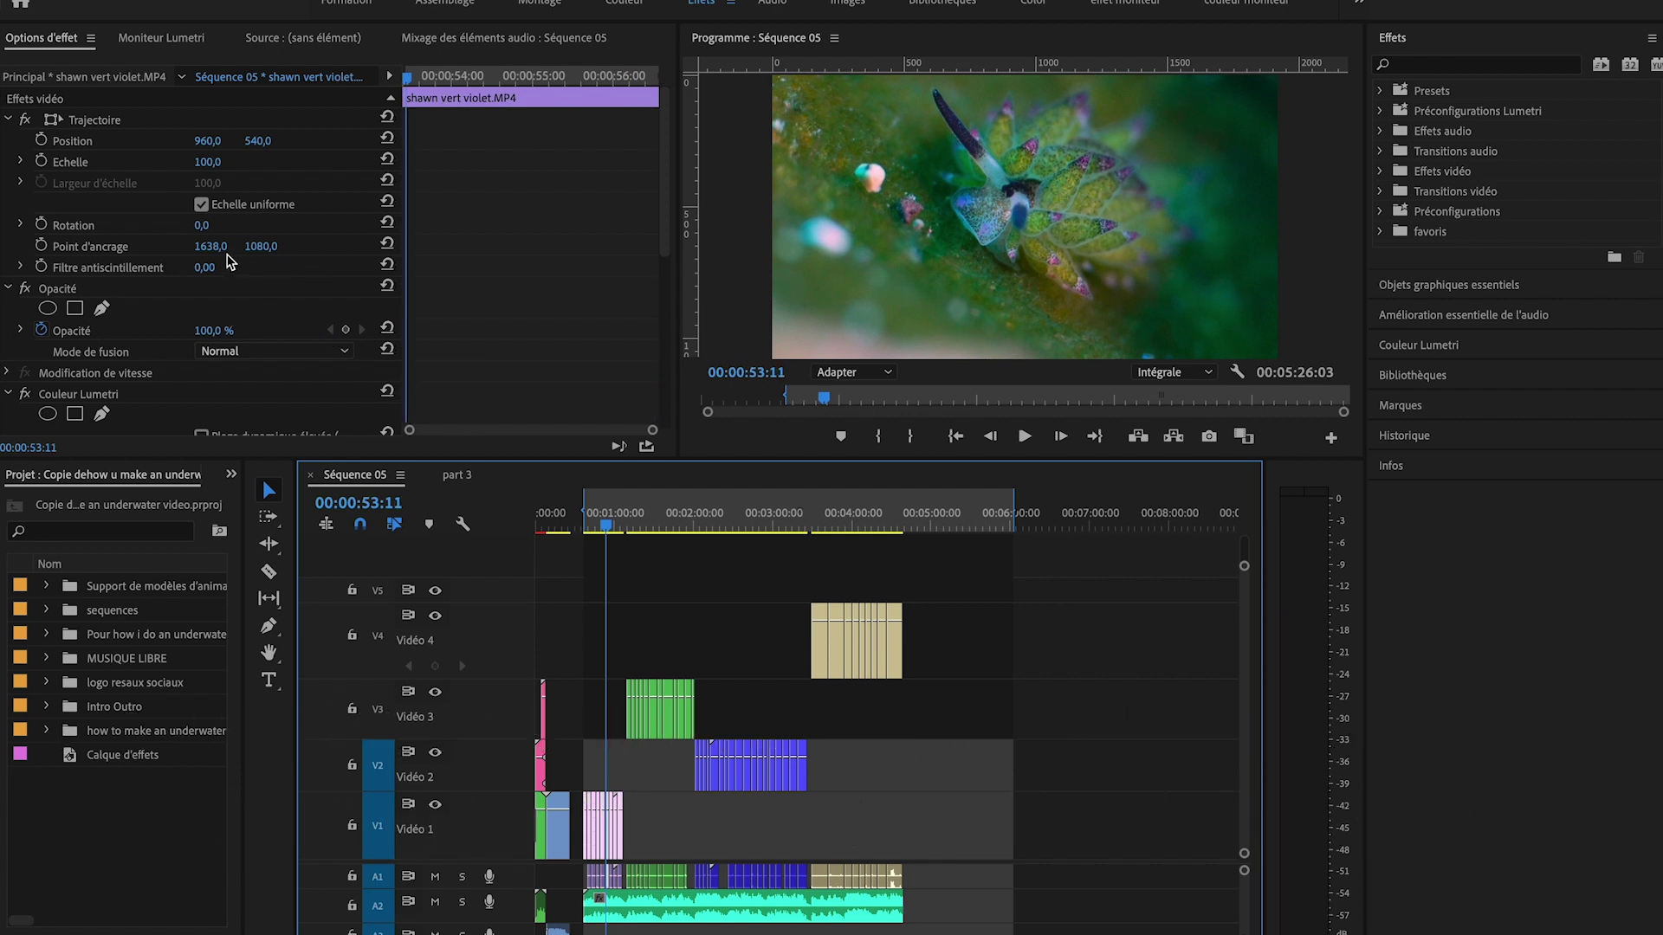
left_click_drag(211, 246, 213, 246)
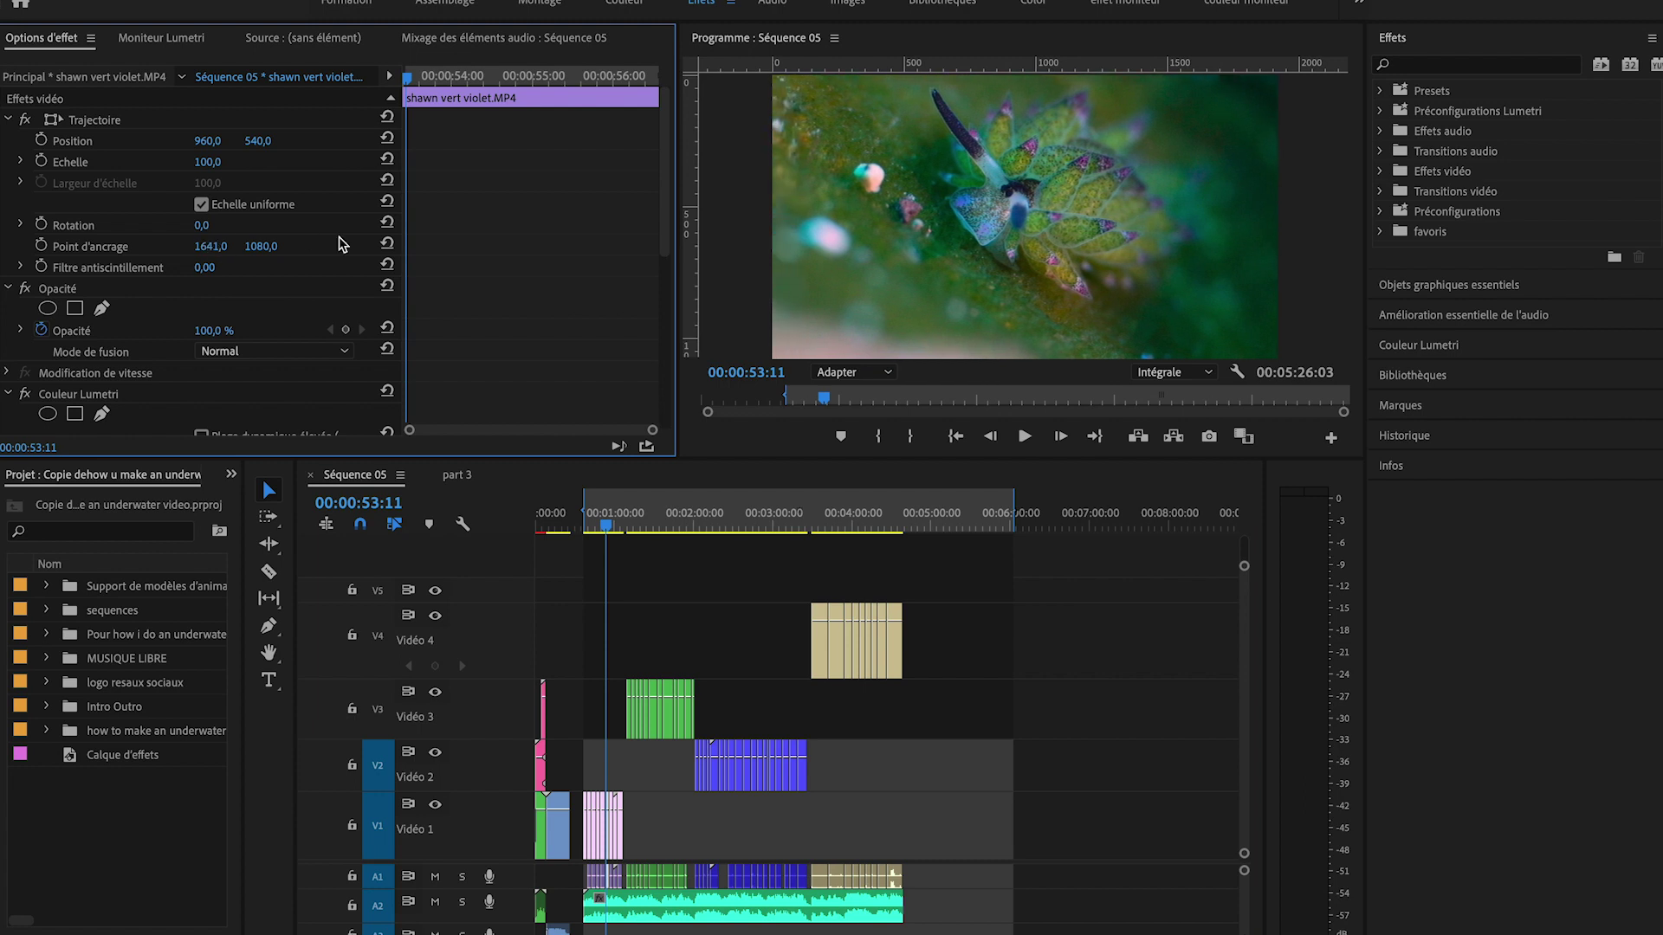